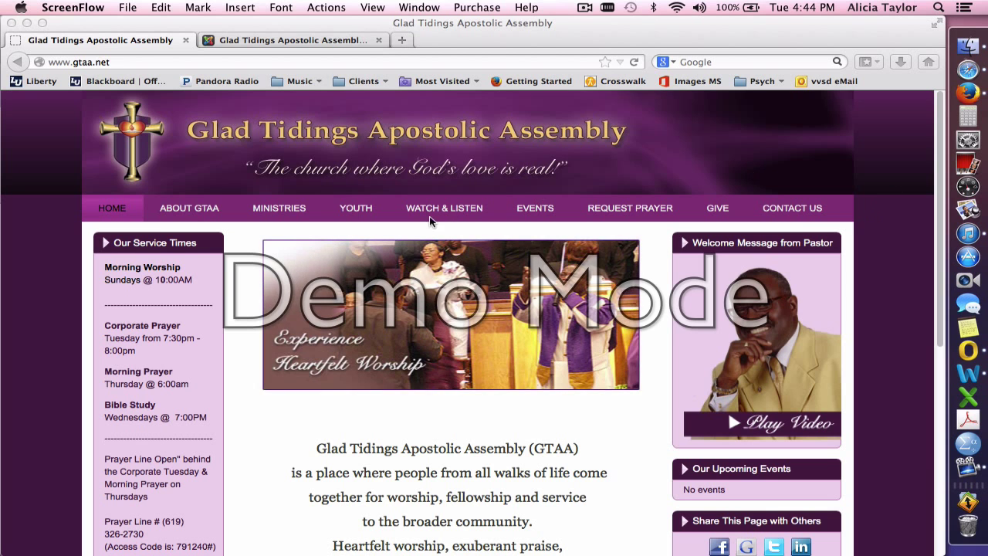
Step: Look over the church website's home page from the header banner down to the Verse of the Day and footer
{"action": "left_click", "coordinate": [930, 158]}
{"action": "scroll", "coordinate": [930, 158], "scroll_direction": "down", "scroll_amount": 3}
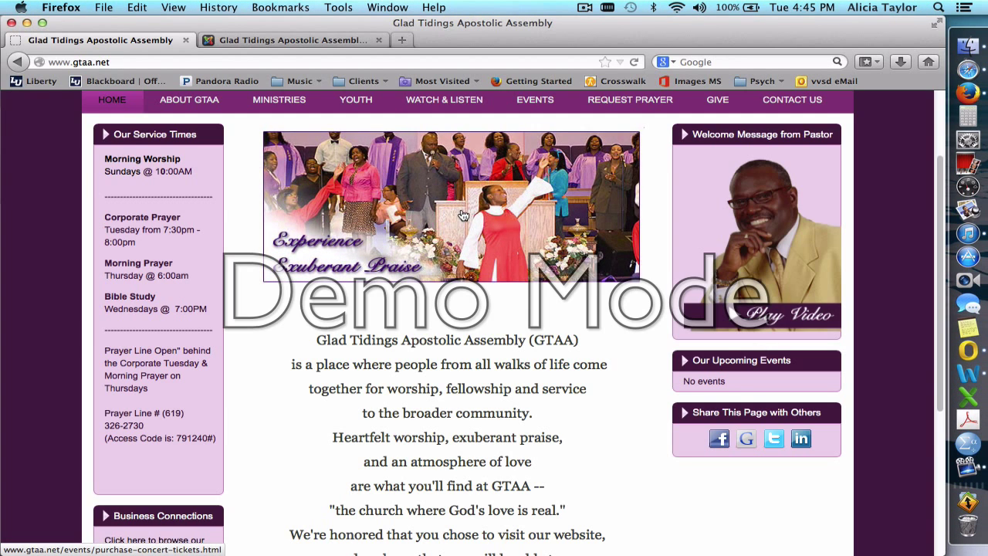
{"action": "left_click_drag", "start_coordinate": [939, 219], "coordinate": [946, 423]}
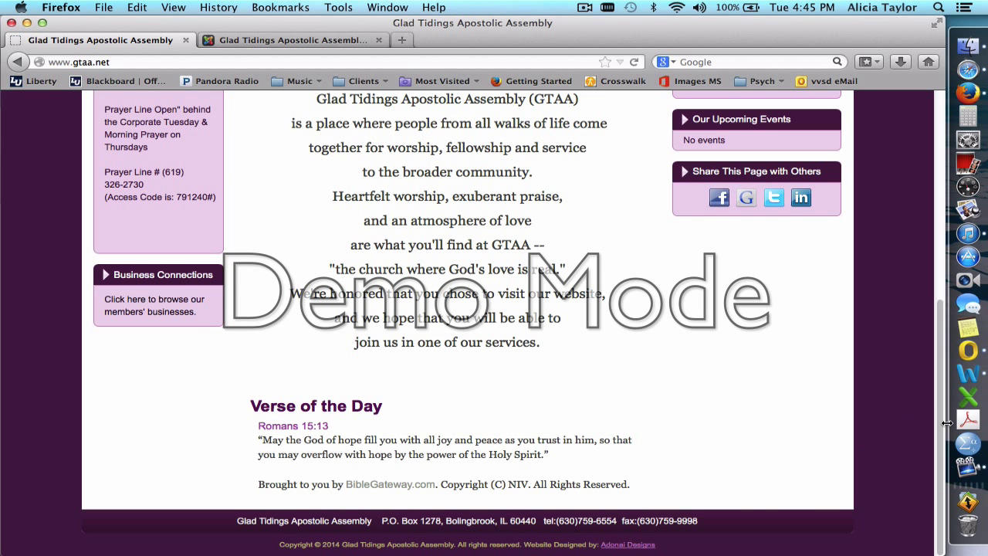
{"action": "left_click_drag", "start_coordinate": [945, 425], "coordinate": [931, 163]}
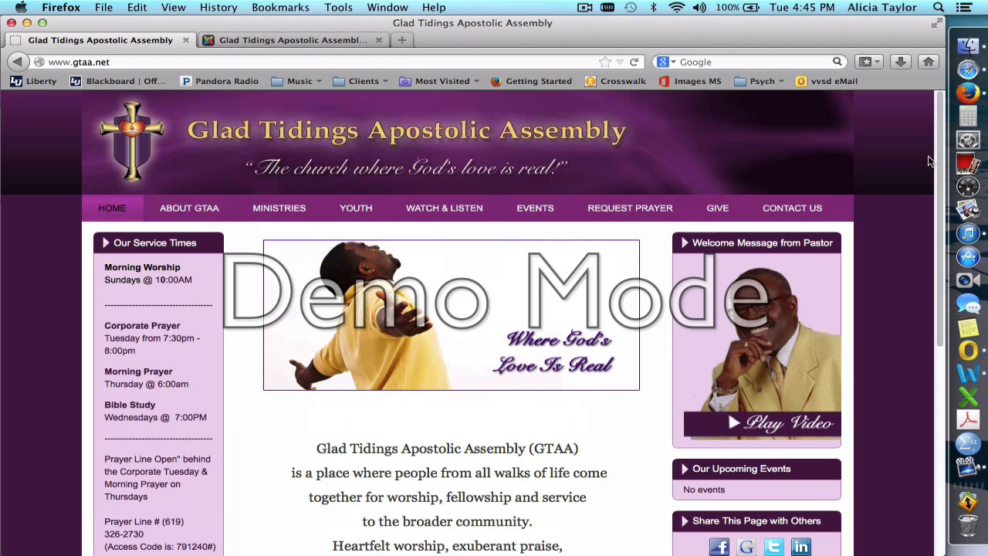
{"action": "mouse_move", "coordinate": [450, 207]}
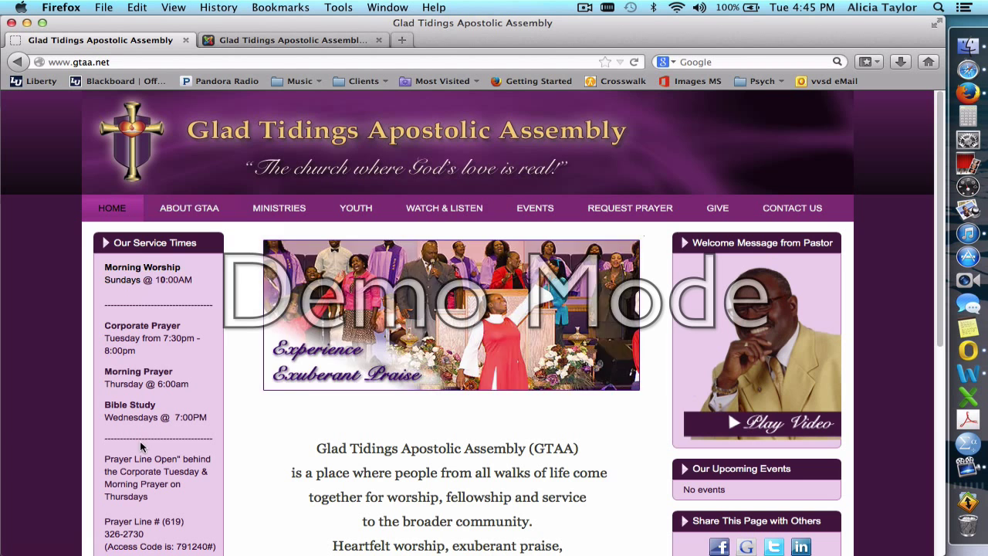
Step: Switch to the Joomla administration site, open the Module Manager and delete the incoming mail from its notification
{"action": "left_click", "coordinate": [247, 40]}
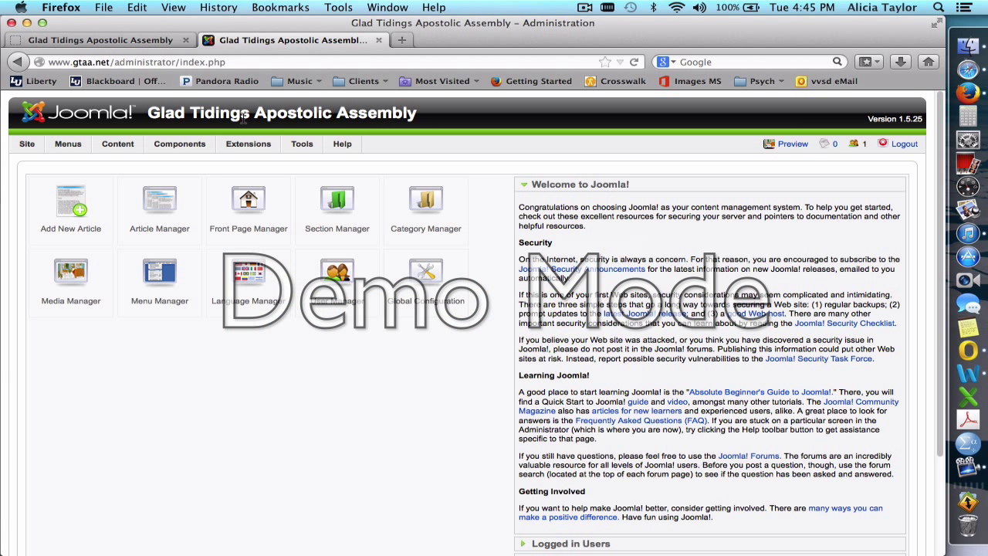
{"action": "mouse_move", "coordinate": [244, 147]}
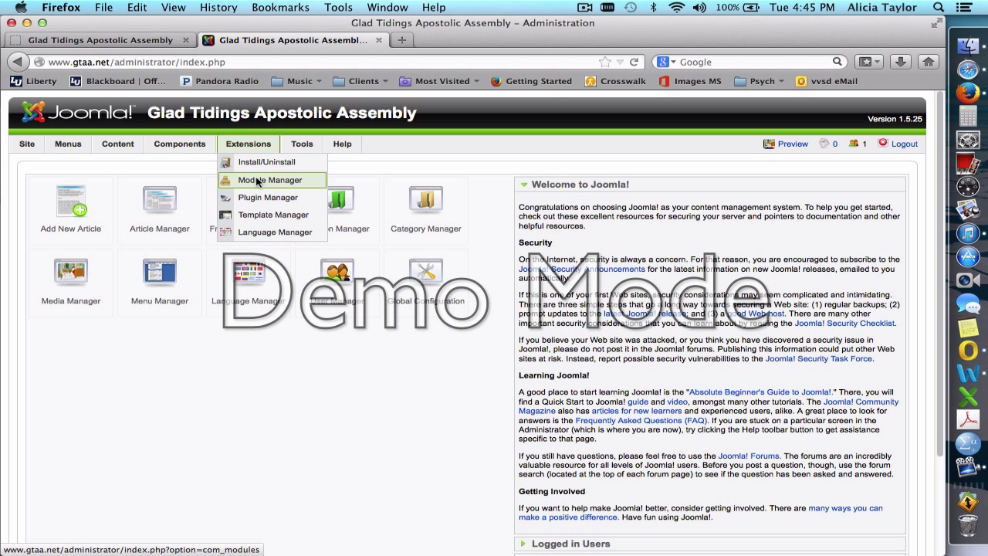
{"action": "left_click", "coordinate": [257, 180]}
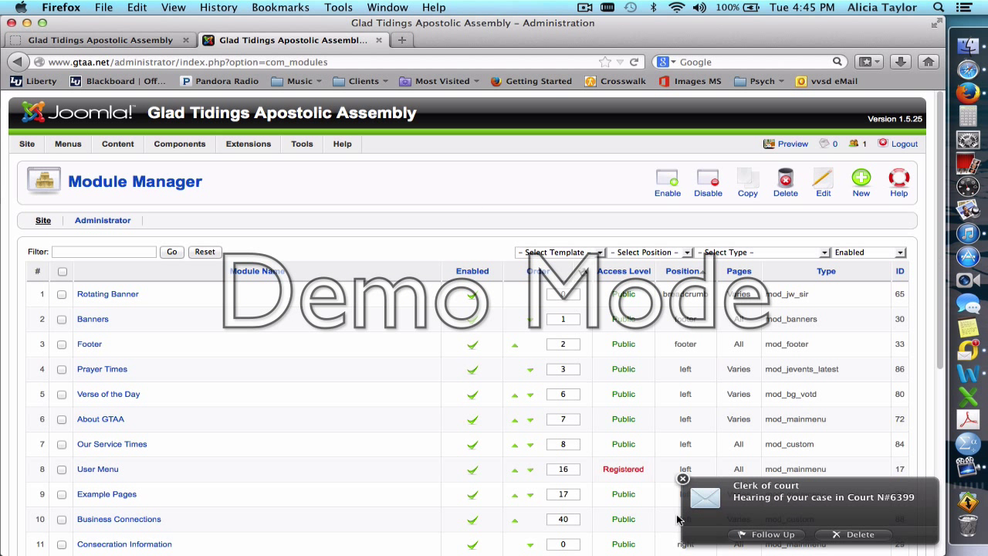
{"action": "left_click", "coordinate": [860, 534]}
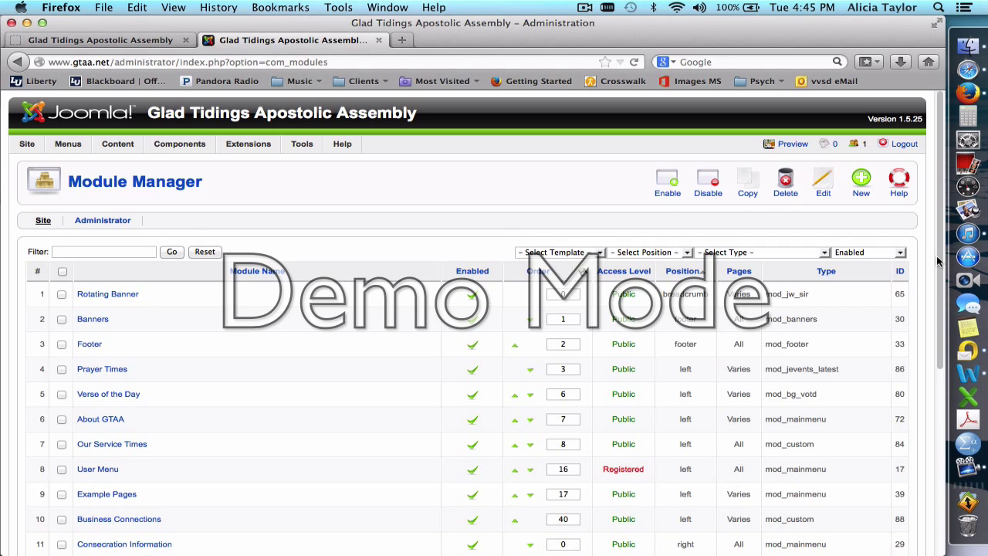
Step: Look through the site's module list with the state filter set to Enabled
{"action": "left_click_drag", "start_coordinate": [938, 263], "coordinate": [942, 324]}
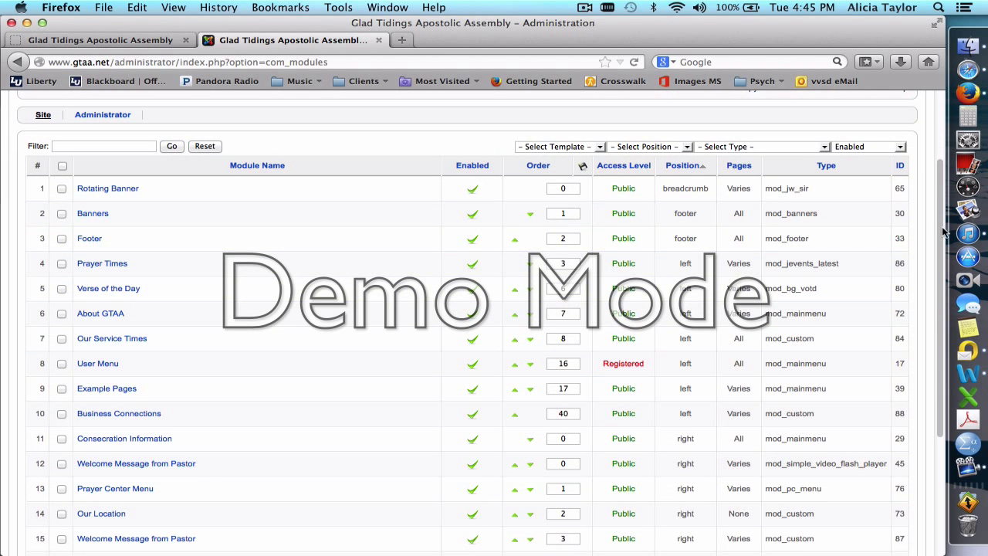
{"action": "left_click", "coordinate": [900, 147]}
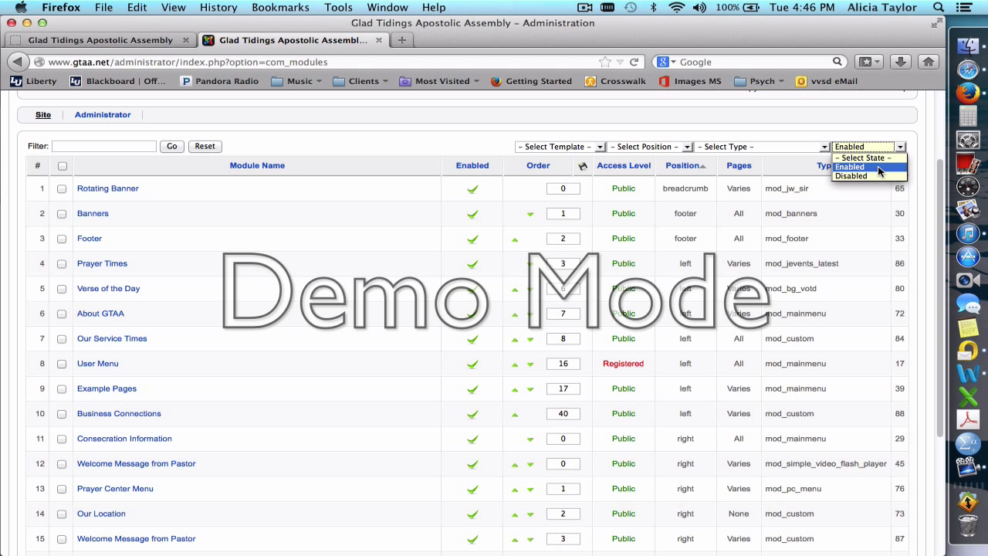
{"action": "left_click", "coordinate": [879, 169]}
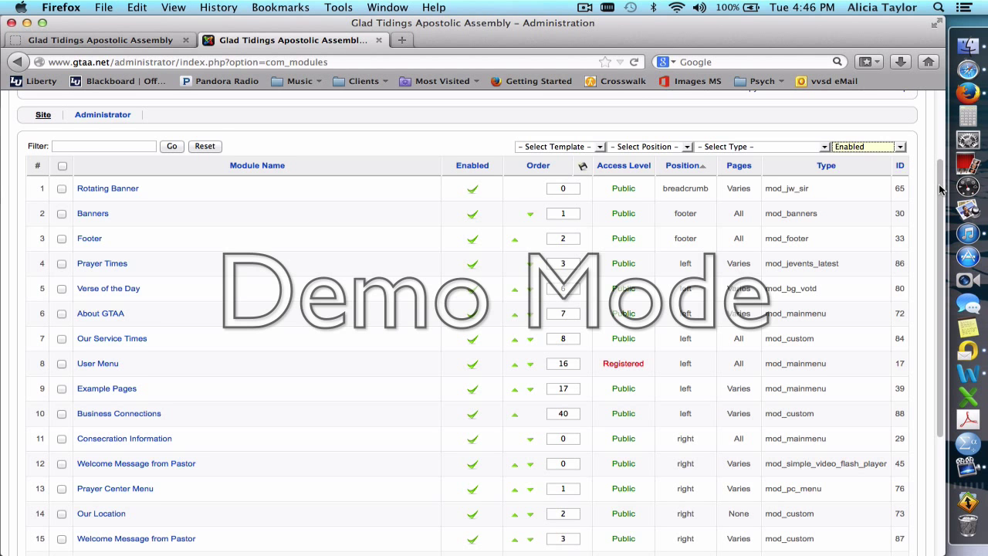
{"action": "scroll", "coordinate": [941, 189], "scroll_direction": "up", "scroll_amount": 1}
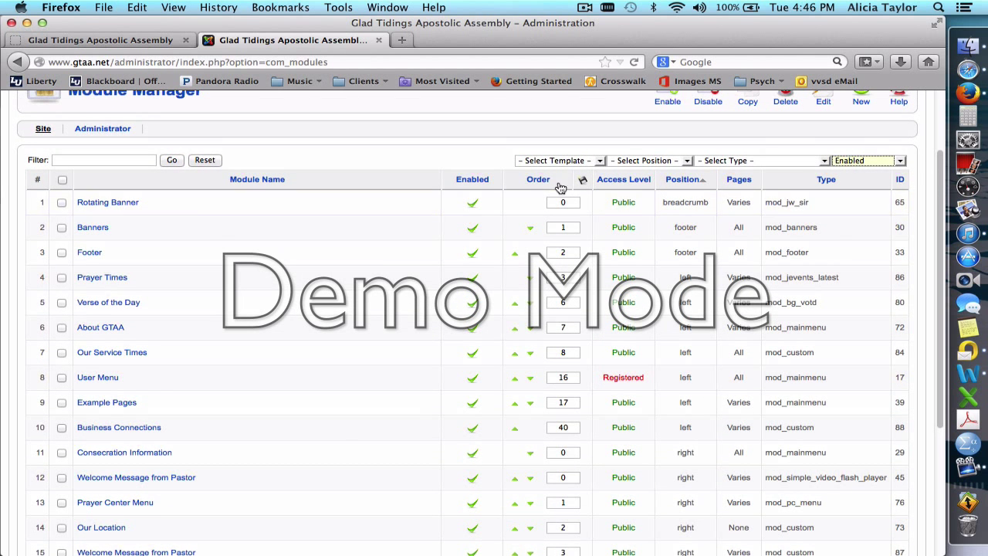
Step: Check the Our Service Times box on the public home page and sort the module list by Module Name in ascending order
{"action": "left_click", "coordinate": [135, 39]}
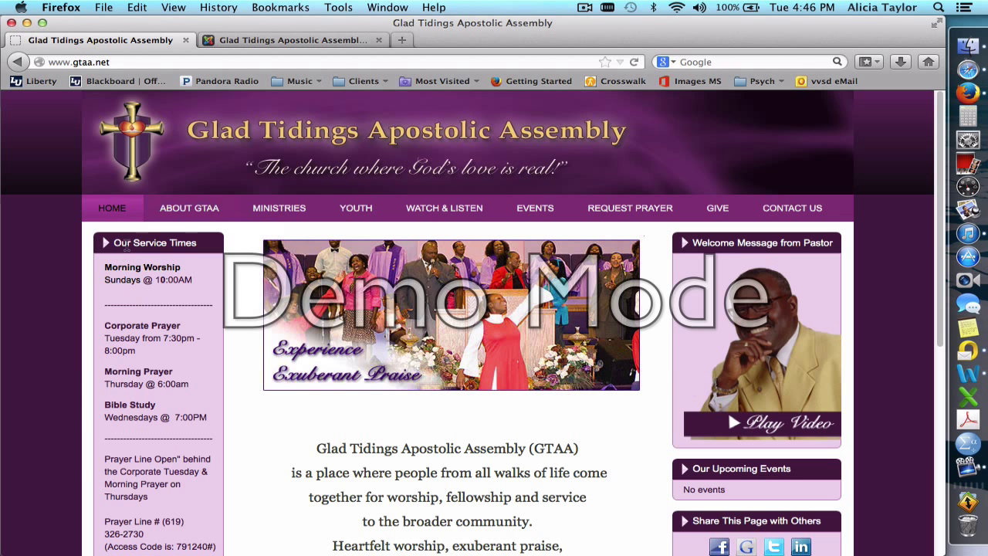
{"action": "left_click", "coordinate": [261, 41]}
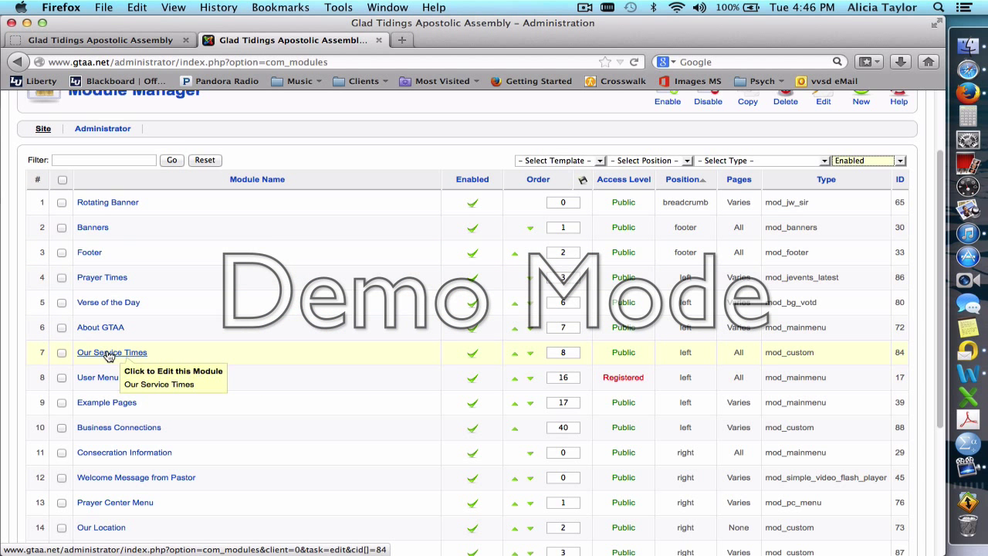
{"action": "left_click", "coordinate": [252, 181]}
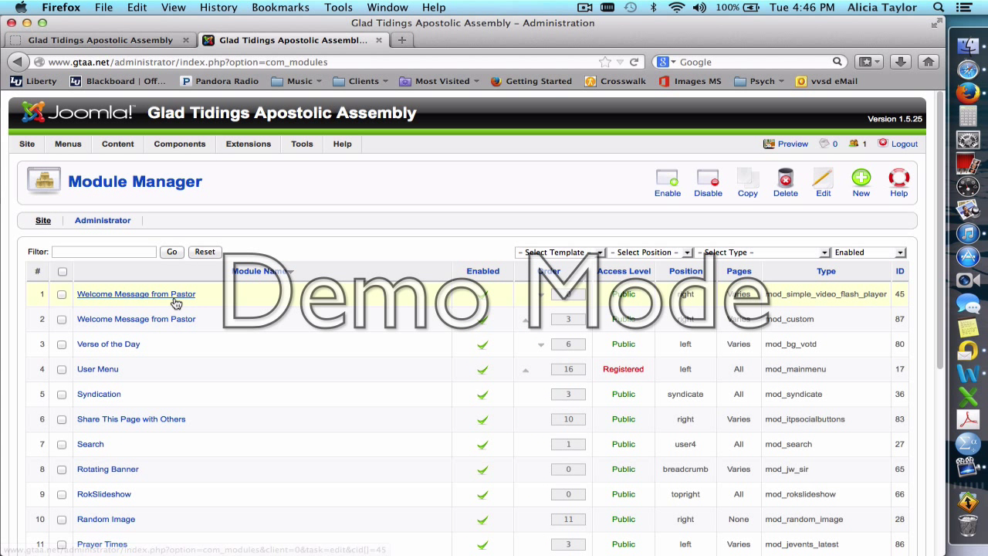
{"action": "left_click", "coordinate": [256, 275]}
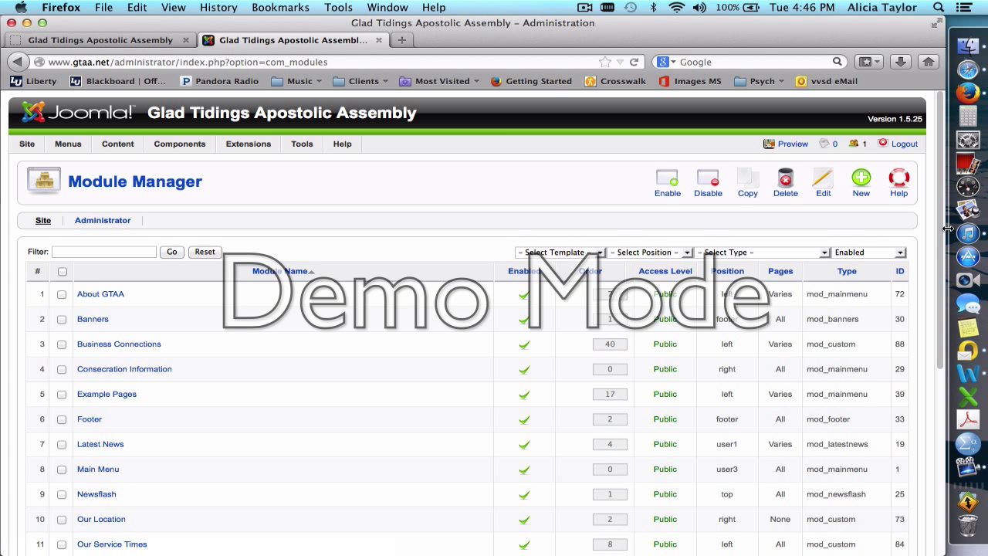
{"action": "scroll", "coordinate": [937, 236], "scroll_direction": "down", "scroll_amount": 3}
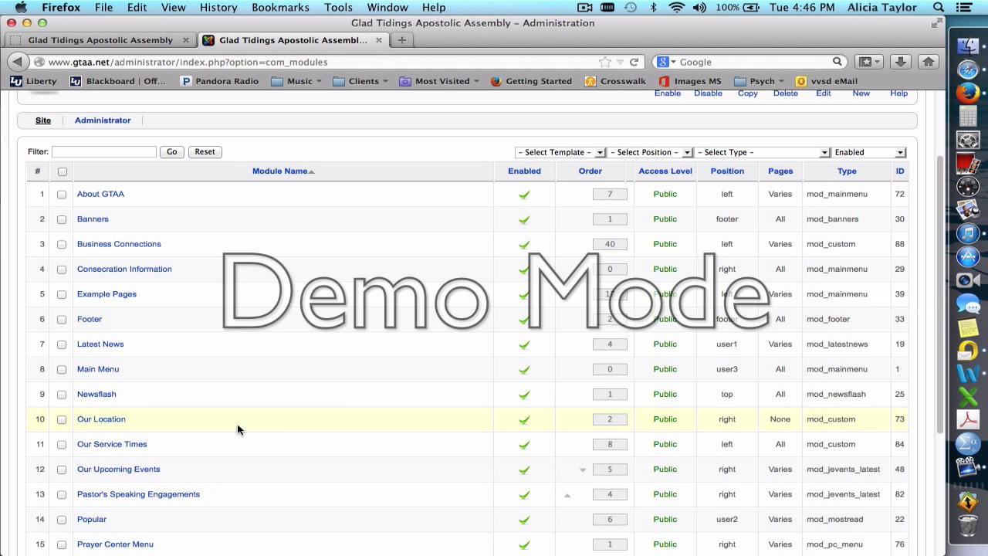
Step: Open the Our Service Times module and examine its details, menu assignment and the service times text in Custom Output
{"action": "left_click", "coordinate": [104, 446]}
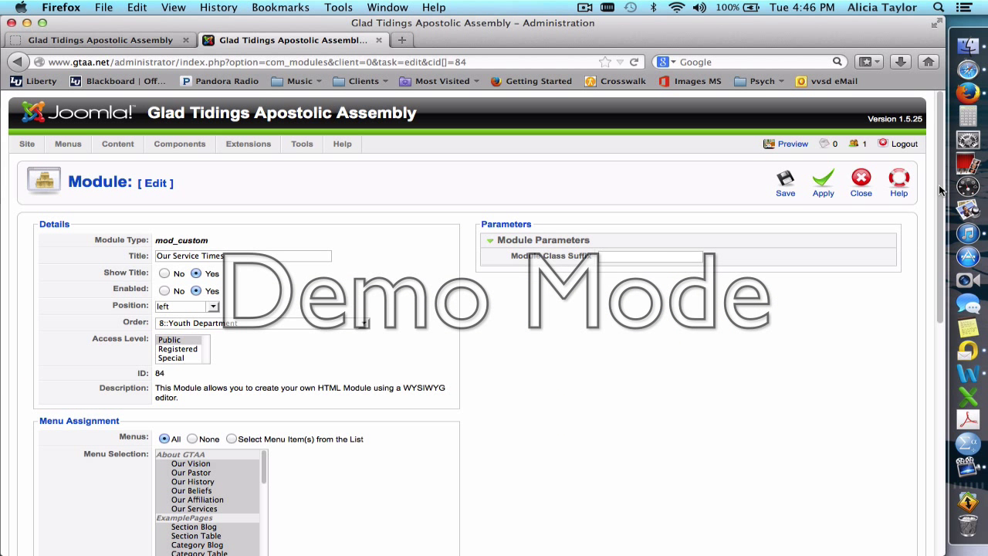
{"action": "scroll", "coordinate": [941, 239], "scroll_direction": "down", "scroll_amount": 5}
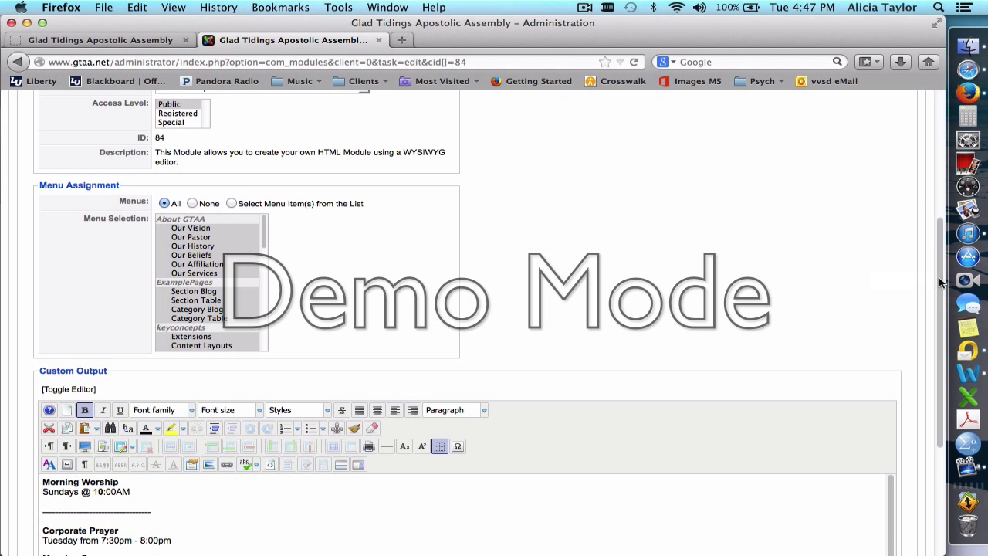
{"action": "scroll", "coordinate": [940, 279], "scroll_direction": "down", "scroll_amount": 5}
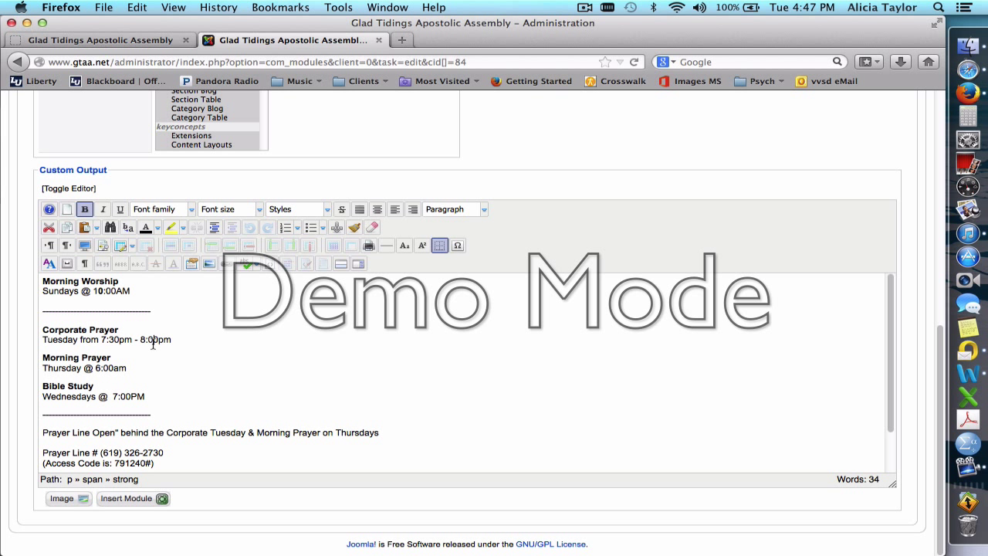
{"action": "left_click_drag", "start_coordinate": [146, 346], "coordinate": [59, 345]}
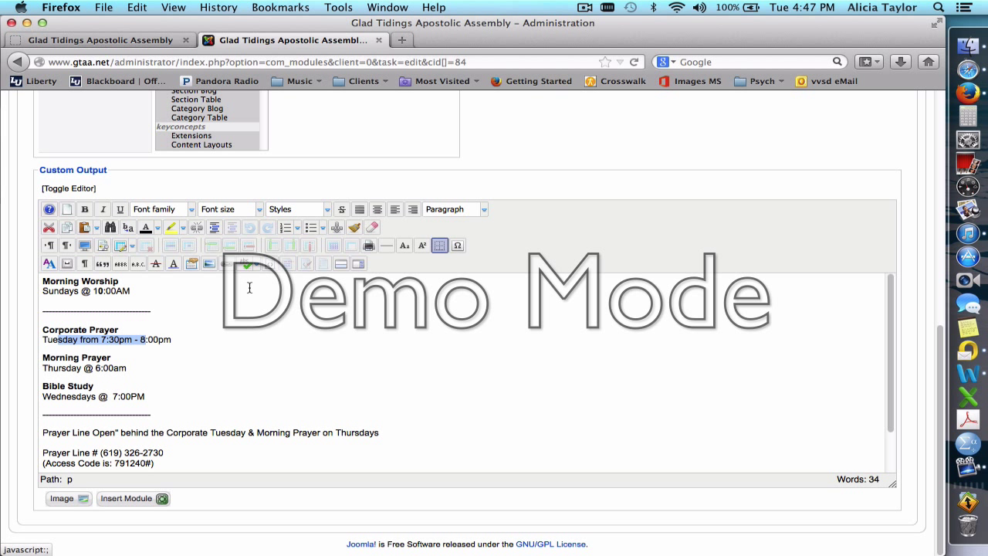
{"action": "left_click", "coordinate": [223, 361]}
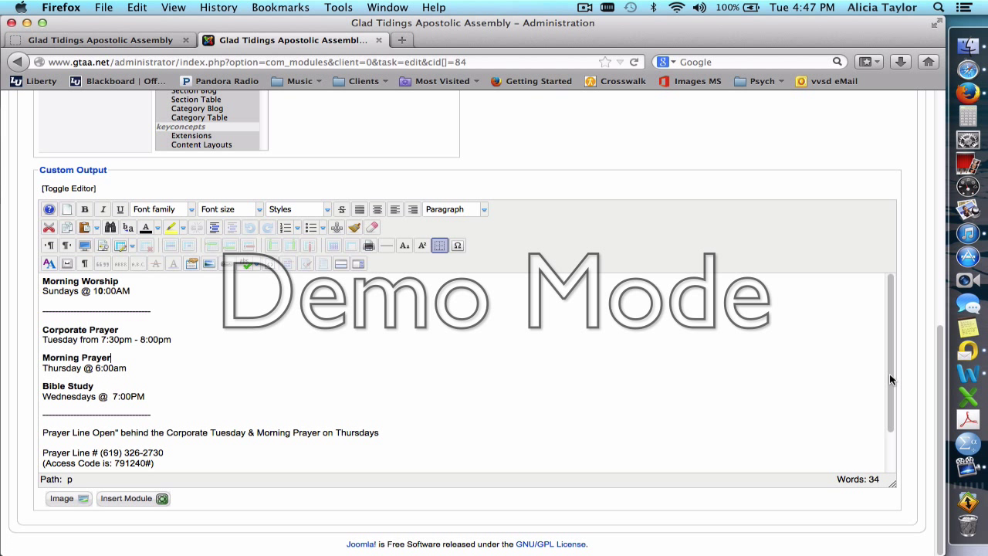
Step: Close the Our Service Times module without saving and return to the module list
{"action": "left_click_drag", "start_coordinate": [889, 374], "coordinate": [892, 291]}
{"action": "left_click_drag", "start_coordinate": [938, 328], "coordinate": [931, 102]}
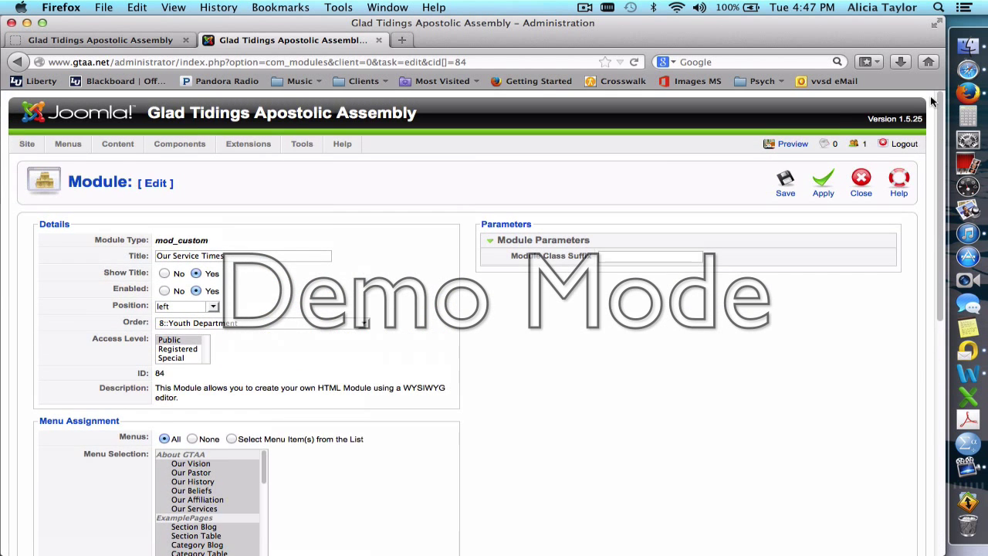
{"action": "left_click", "coordinate": [860, 180]}
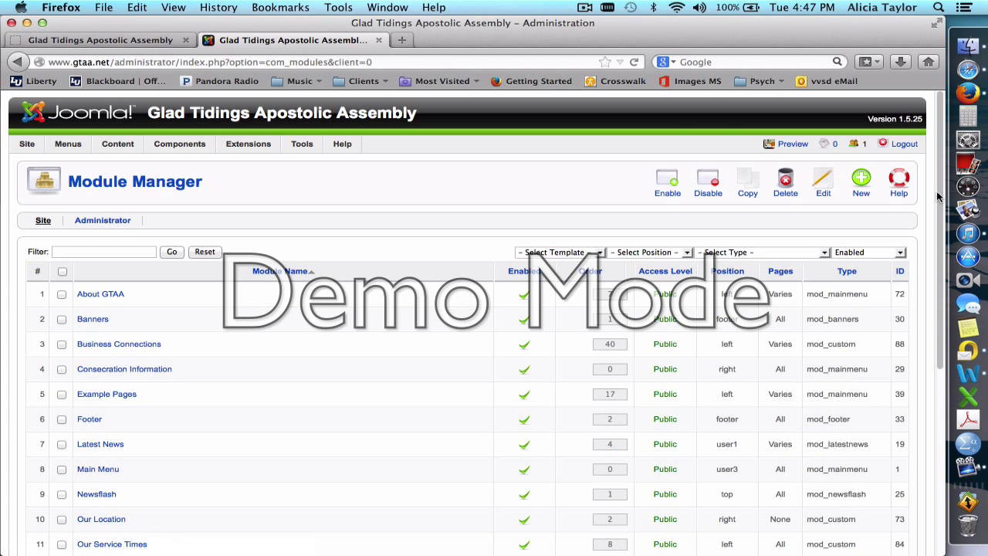
Step: Check the Our Upcoming Events box on the public home page and return to the module list
{"action": "left_click_drag", "start_coordinate": [942, 200], "coordinate": [938, 284]}
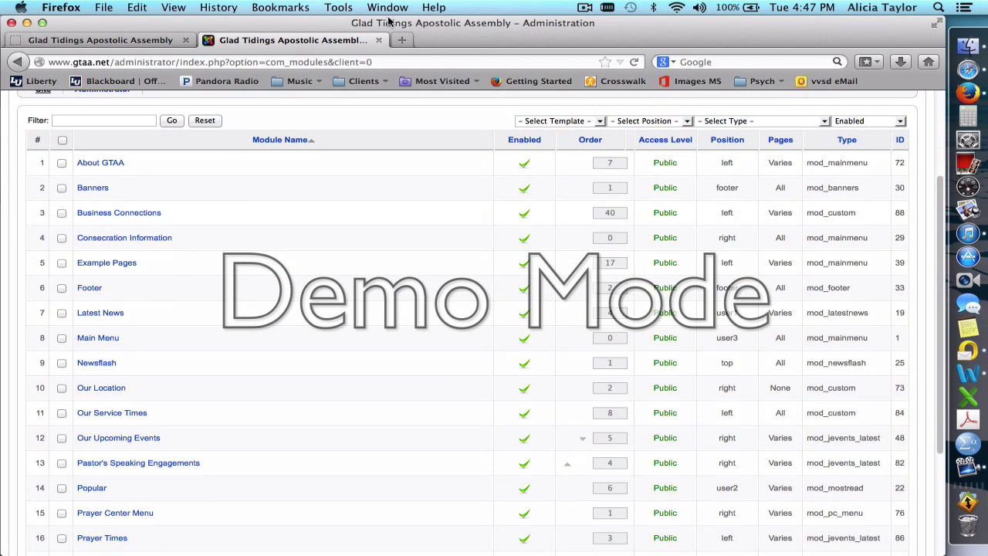
{"action": "left_click", "coordinate": [154, 39]}
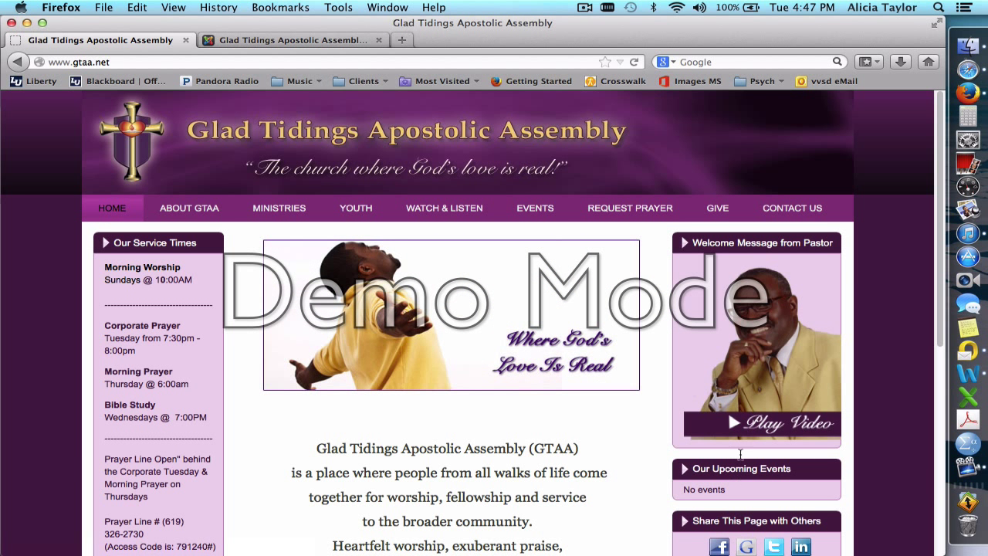
{"action": "left_click", "coordinate": [270, 42]}
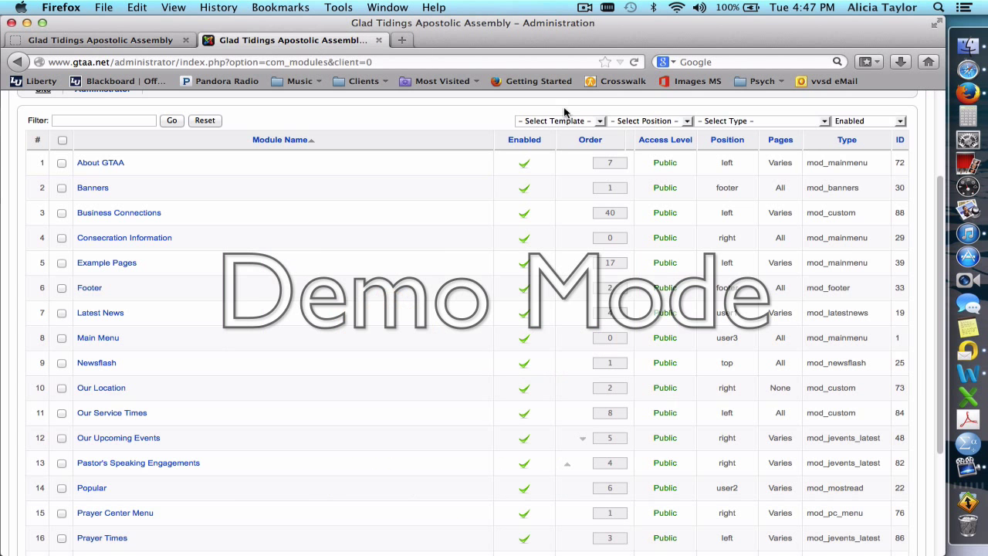
Step: Open the Our Upcoming Events module, examine its menu assignment and event display parameters, and close it without saving
{"action": "left_click", "coordinate": [158, 437]}
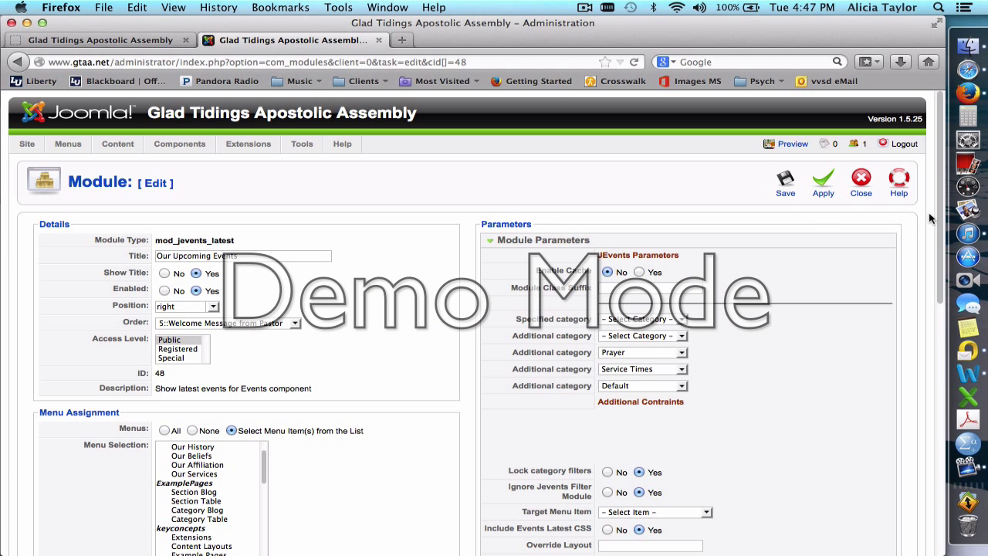
{"action": "left_click_drag", "start_coordinate": [943, 214], "coordinate": [954, 278]}
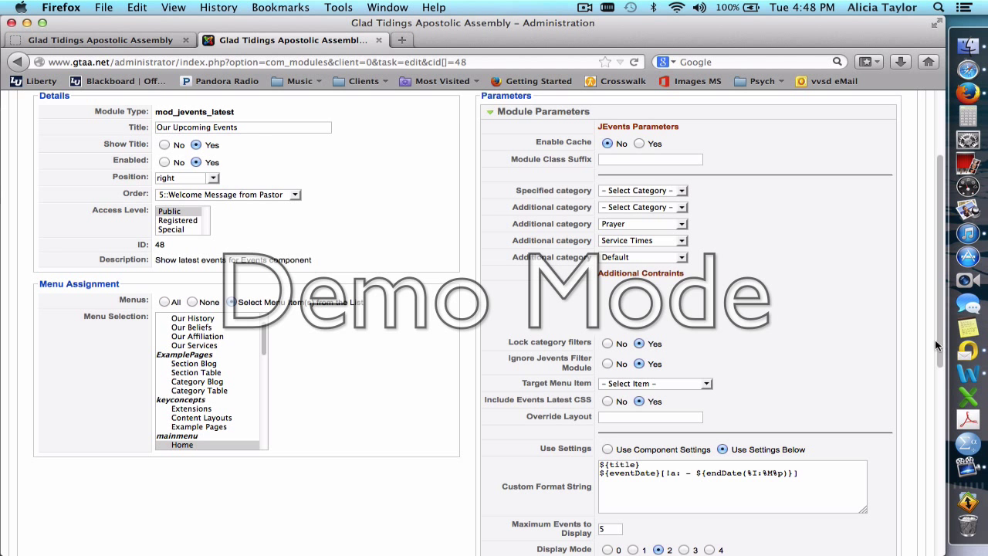
{"action": "left_click_drag", "start_coordinate": [935, 340], "coordinate": [932, 394]}
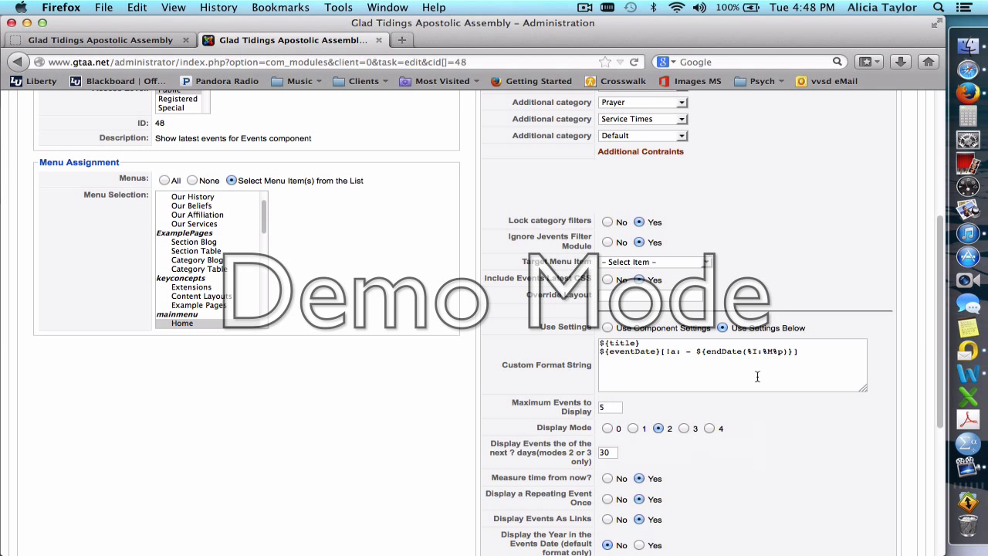
{"action": "scroll", "coordinate": [941, 334], "scroll_direction": "up", "scroll_amount": 5}
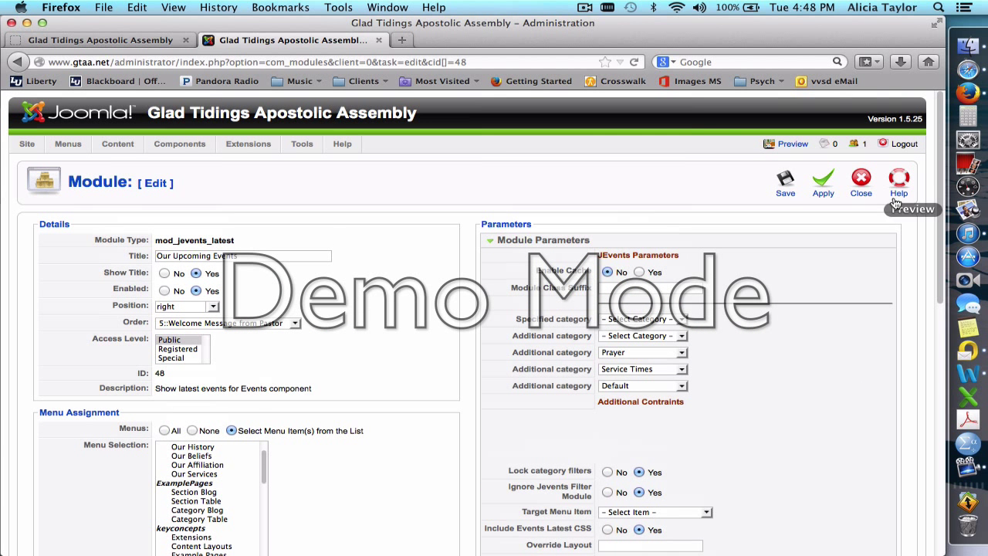
{"action": "left_click", "coordinate": [862, 184]}
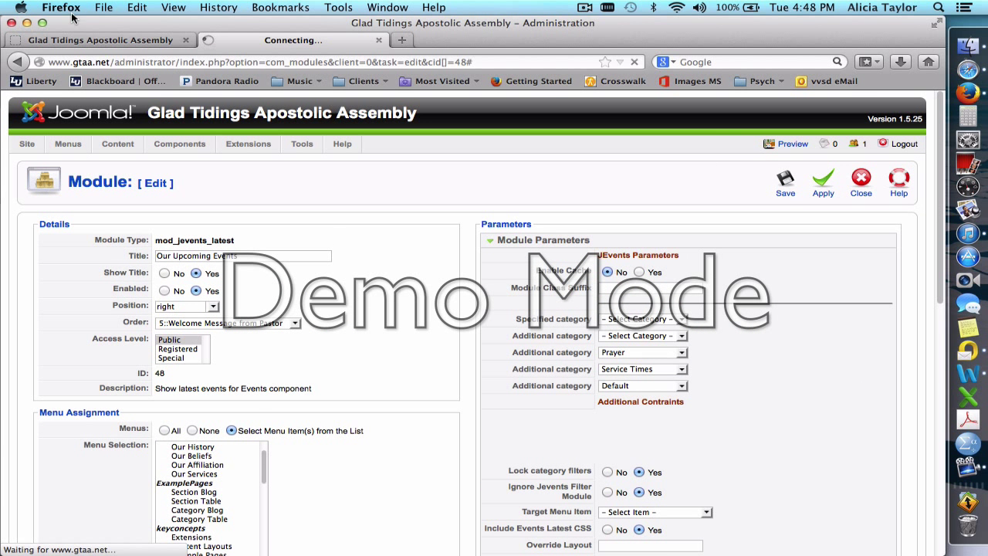
Step: Check the remaining module boxes down to the footer of the public home page and return to the Module Manager
{"action": "left_click", "coordinate": [70, 38]}
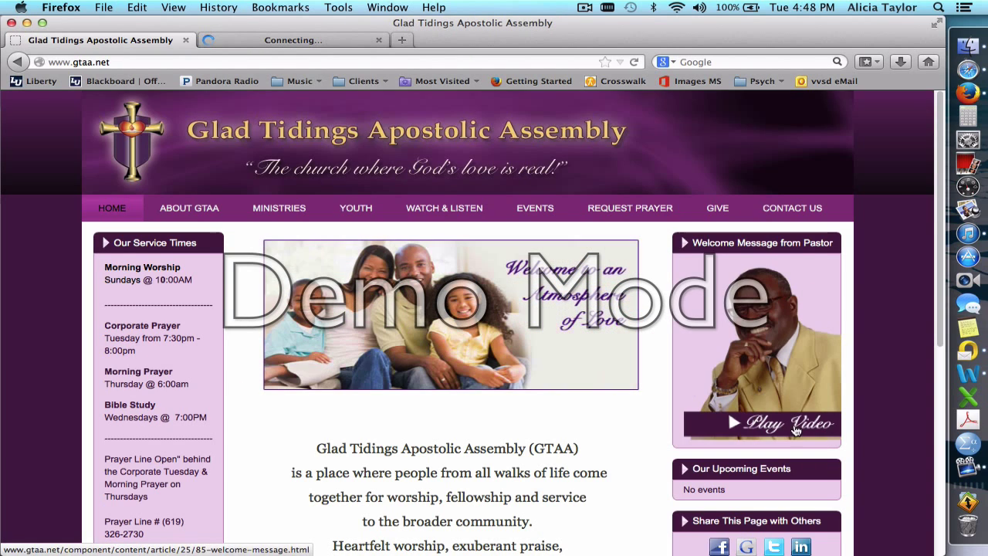
{"action": "left_click_drag", "start_coordinate": [940, 197], "coordinate": [946, 421]}
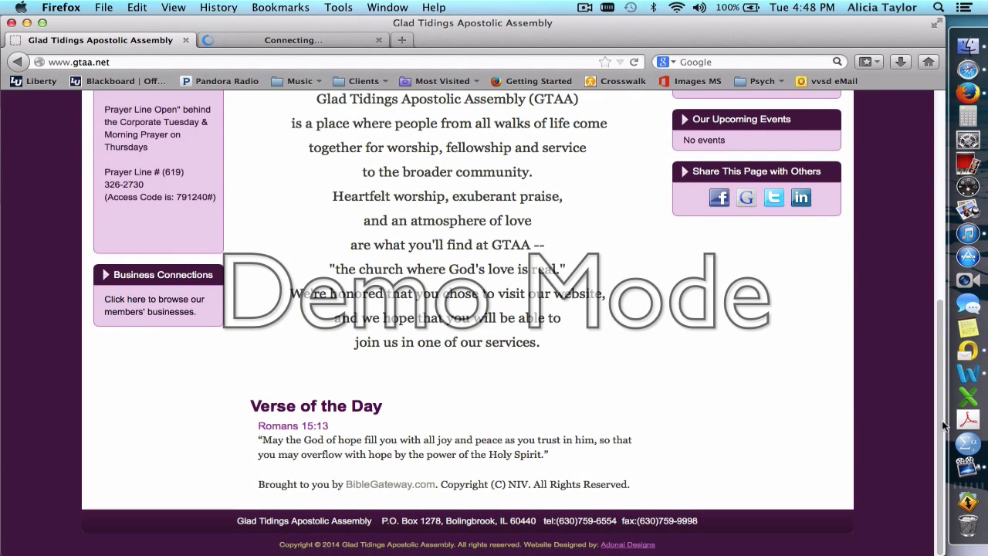
{"action": "left_click", "coordinate": [284, 39]}
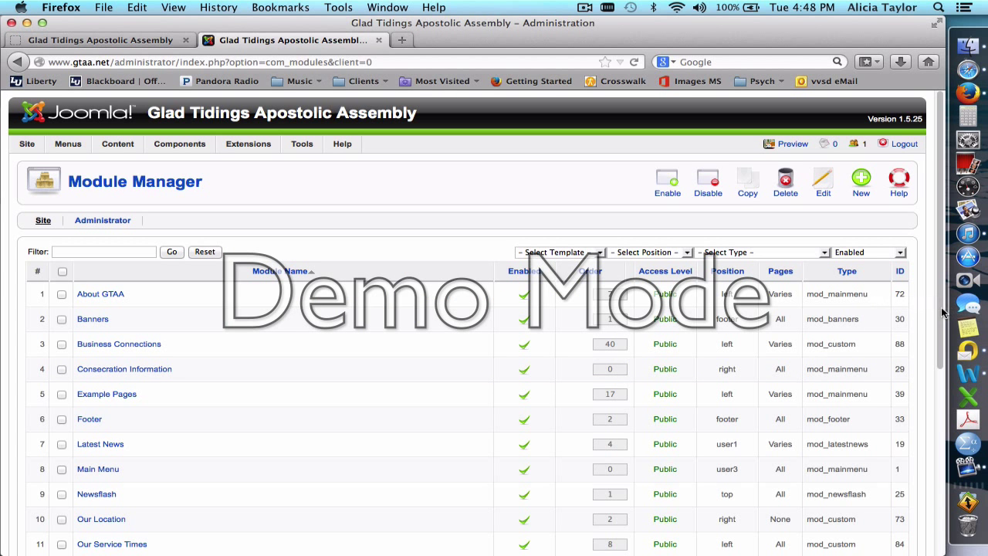
Step: Open the Verse of the Day module from the second page of the module list
{"action": "left_click_drag", "start_coordinate": [936, 346], "coordinate": [934, 550]}
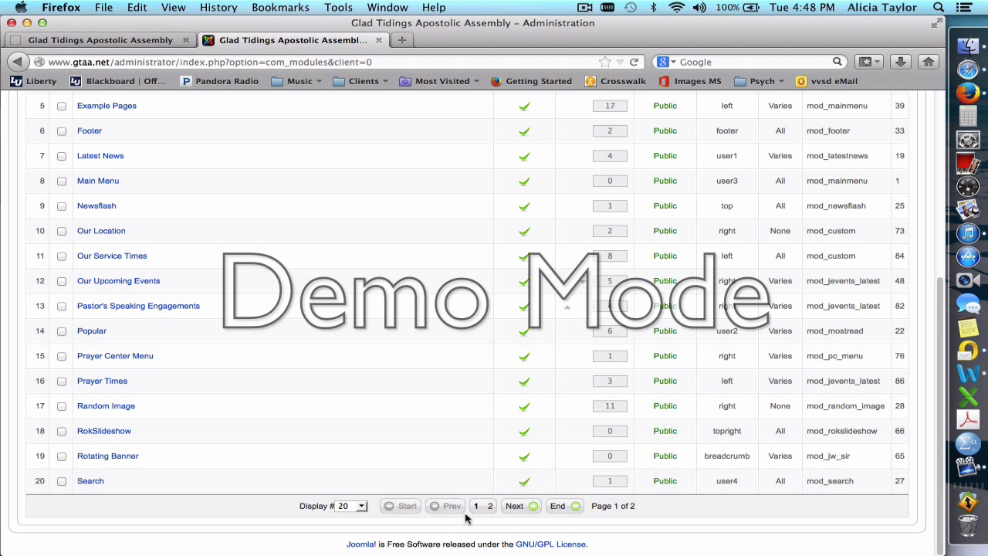
{"action": "left_click", "coordinate": [514, 507]}
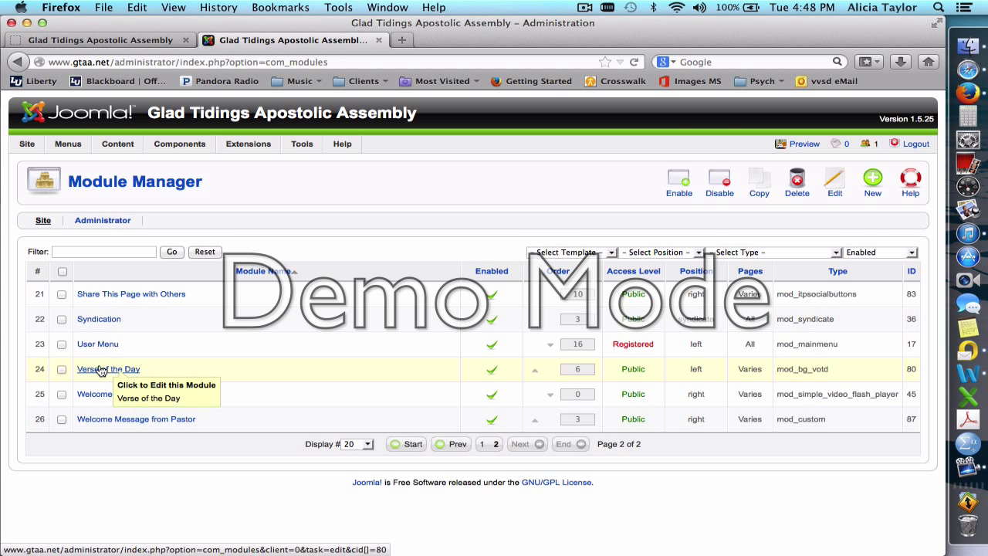
{"action": "left_click", "coordinate": [104, 377]}
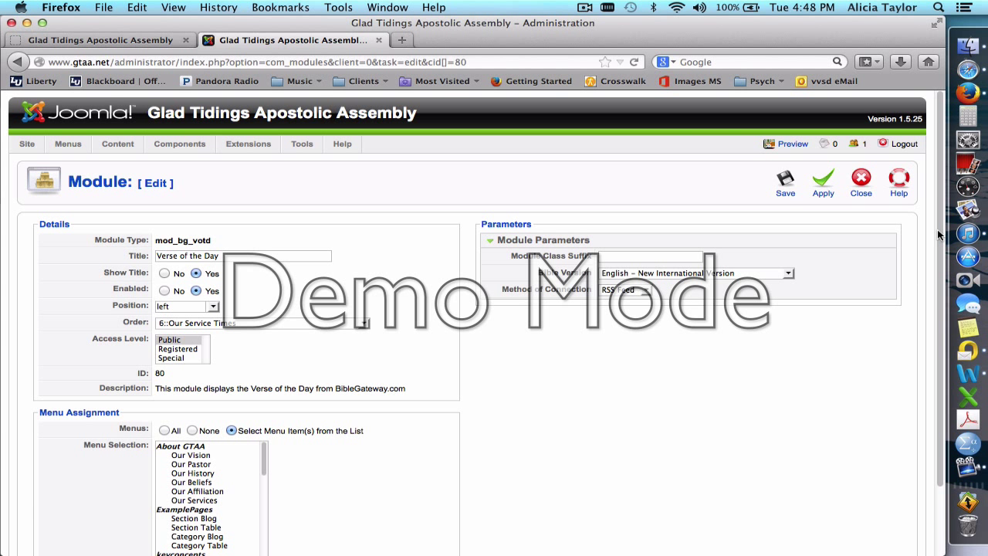
Step: Examine the Verse of the Day module's menu assignment and Bible version choices, and close it without saving
{"action": "scroll", "coordinate": [938, 255], "scroll_direction": "down", "scroll_amount": 2}
{"action": "scroll", "coordinate": [523, 280], "scroll_direction": "up", "scroll_amount": 2}
{"action": "left_click", "coordinate": [788, 275]}
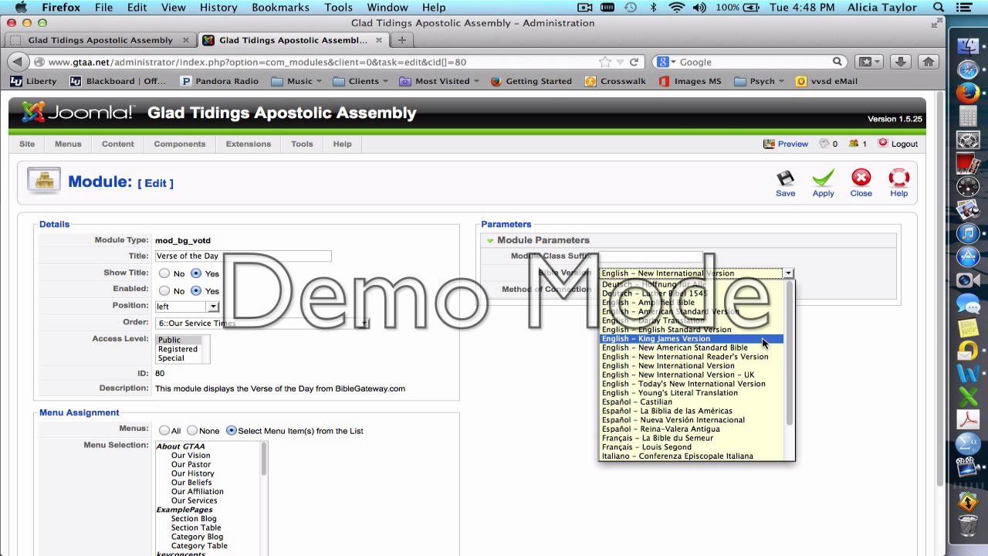
{"action": "left_click", "coordinate": [852, 265]}
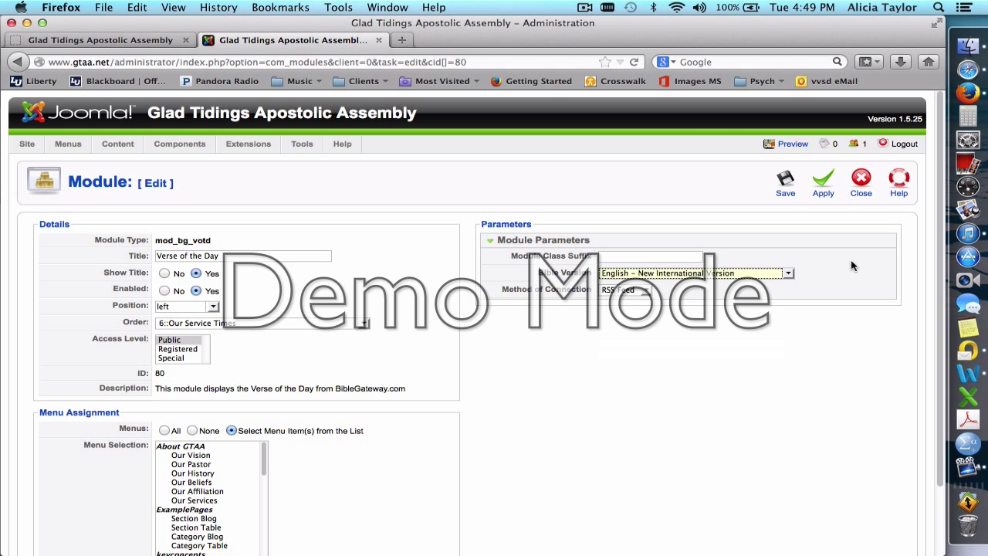
{"action": "left_click", "coordinate": [861, 177]}
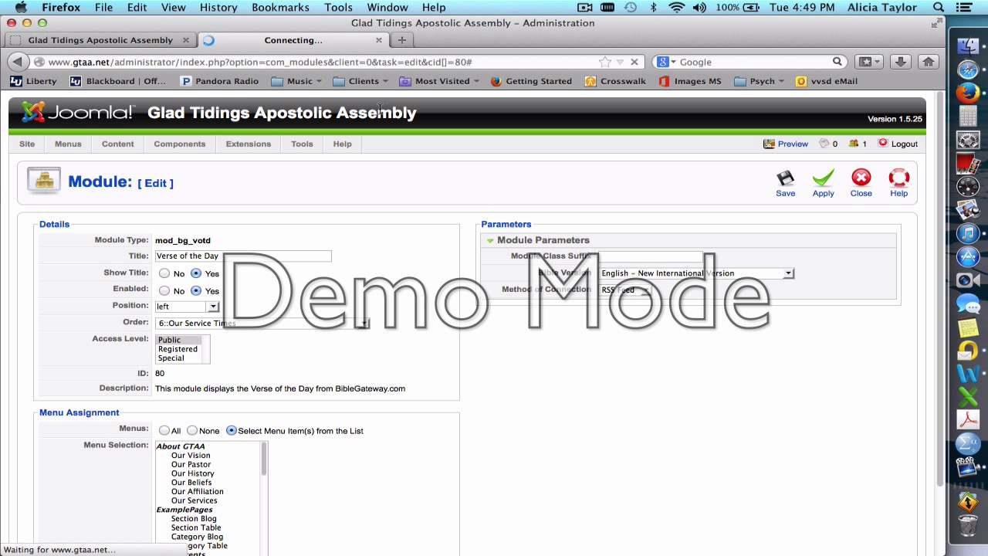
Step: Check the public home page and return to the first page of the module list
{"action": "left_click", "coordinate": [112, 41]}
{"action": "left_click", "coordinate": [233, 42]}
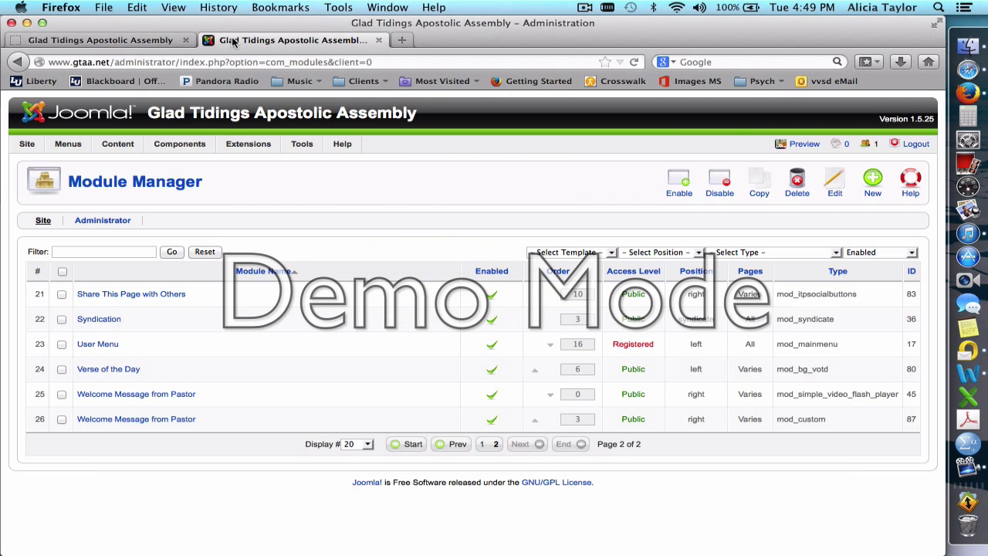
{"action": "left_click", "coordinate": [482, 446]}
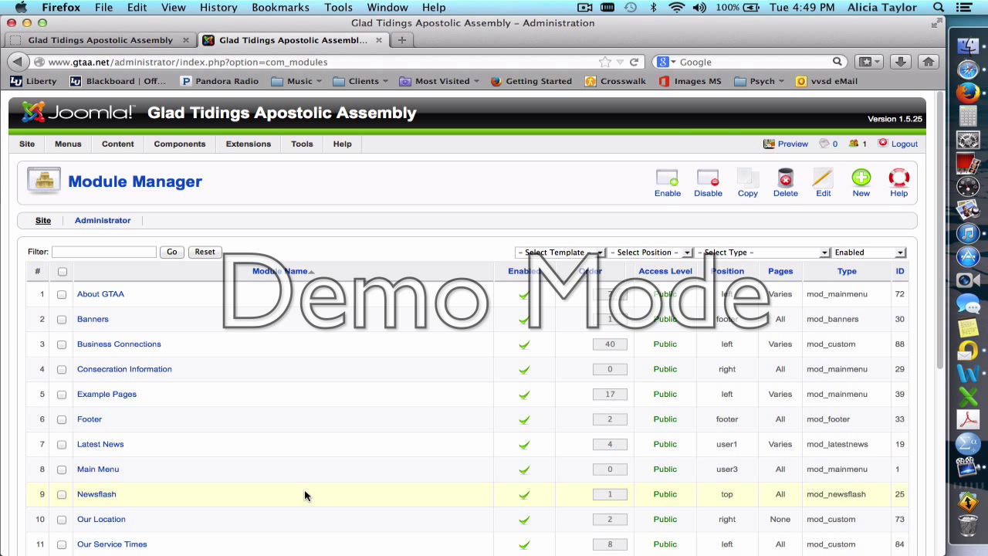
Step: Open the Our Location module, examine its custom output text, and close it without saving
{"action": "left_click", "coordinate": [102, 521]}
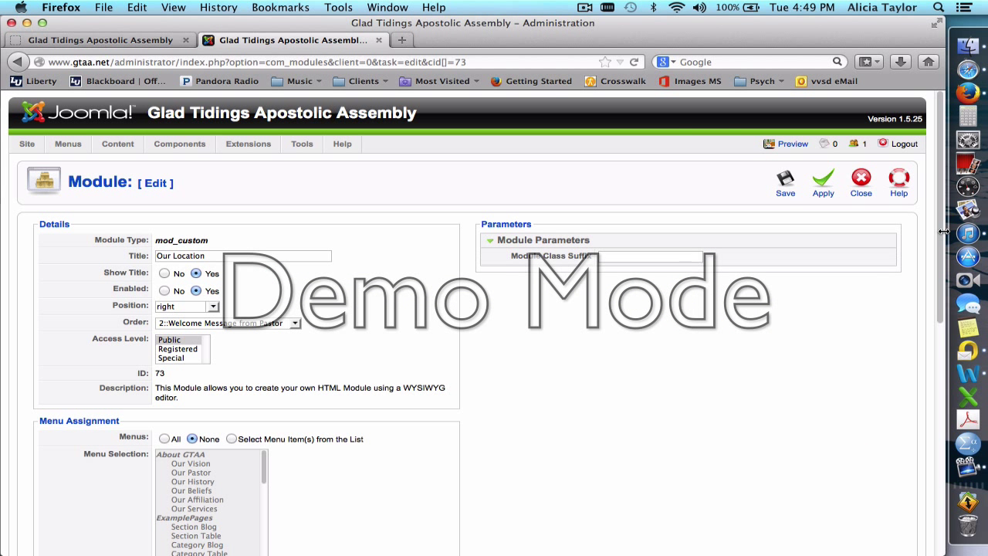
{"action": "left_click_drag", "start_coordinate": [934, 179], "coordinate": [987, 398]}
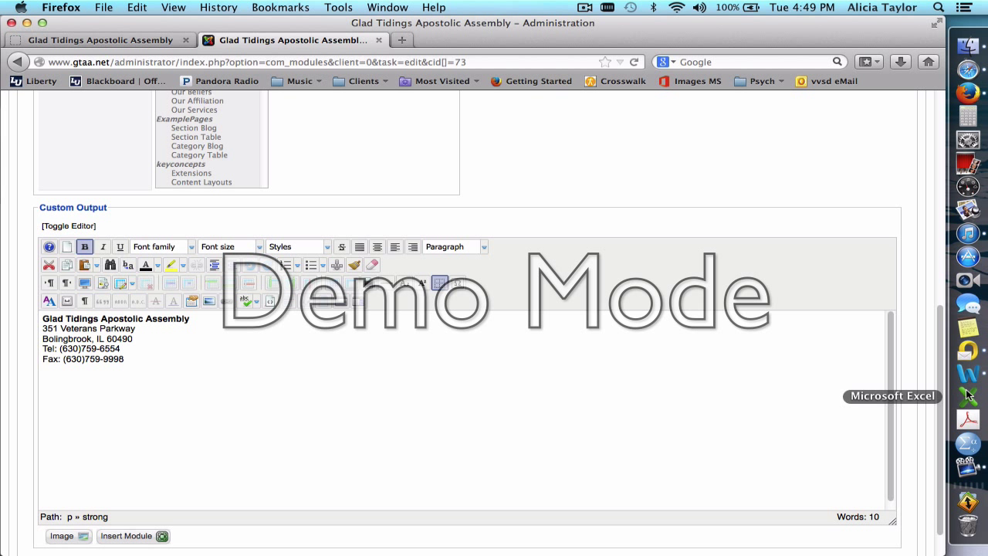
{"action": "left_click_drag", "start_coordinate": [940, 379], "coordinate": [939, 366]}
{"action": "scroll", "coordinate": [940, 365], "scroll_direction": "up", "scroll_amount": 15}
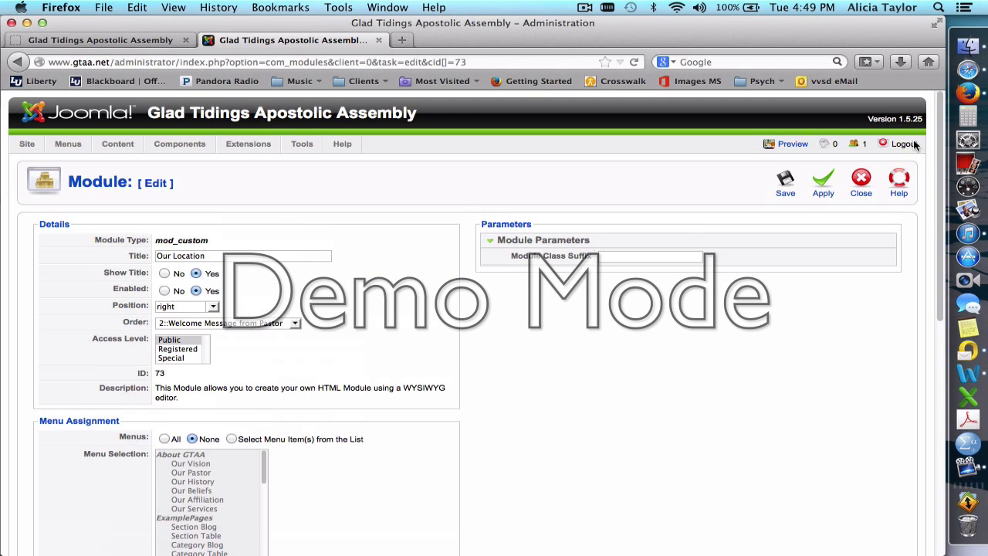
{"action": "left_click", "coordinate": [863, 180]}
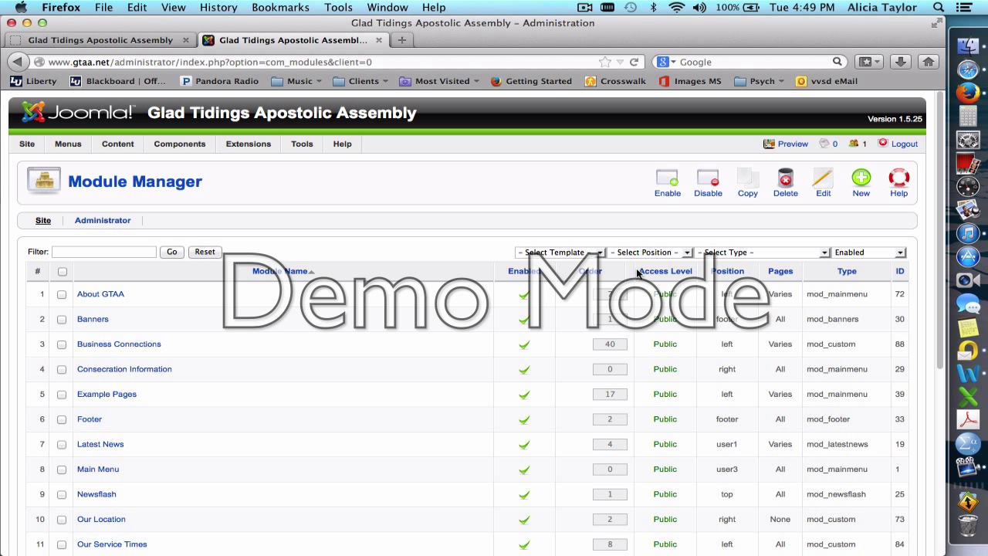
Step: Check the Business Connections box on the public home page and open the link in its module's custom output for editing
{"action": "left_click", "coordinate": [110, 344]}
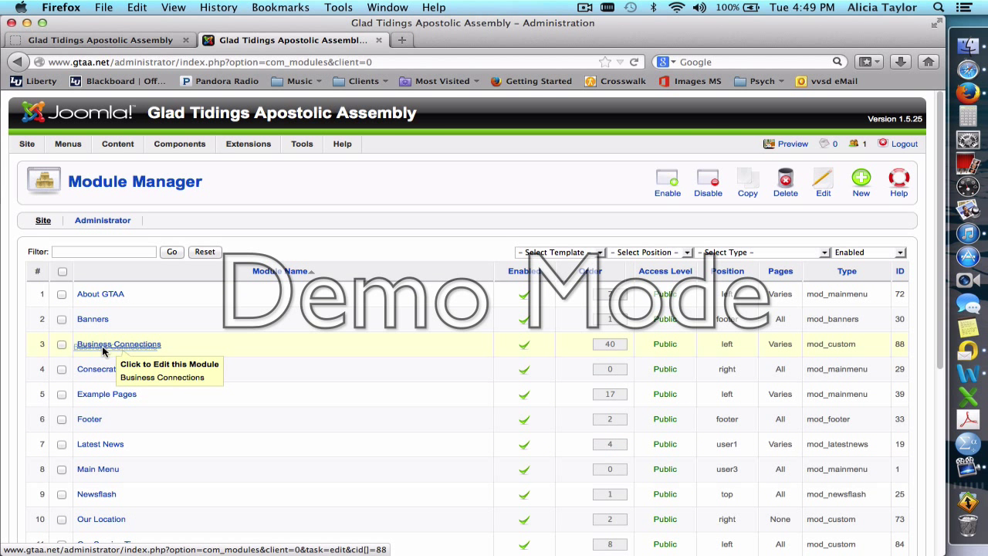
{"action": "left_click", "coordinate": [108, 40]}
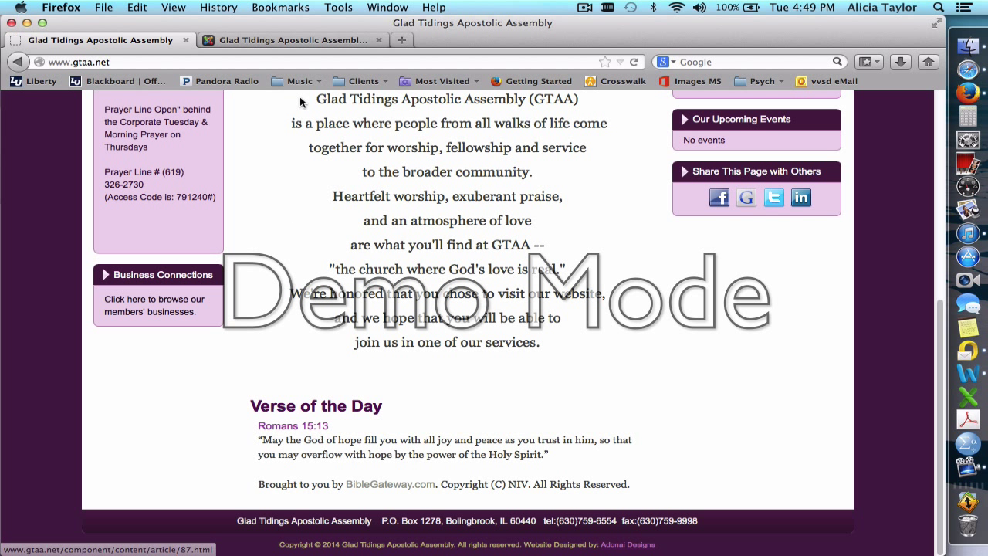
{"action": "left_click", "coordinate": [280, 41]}
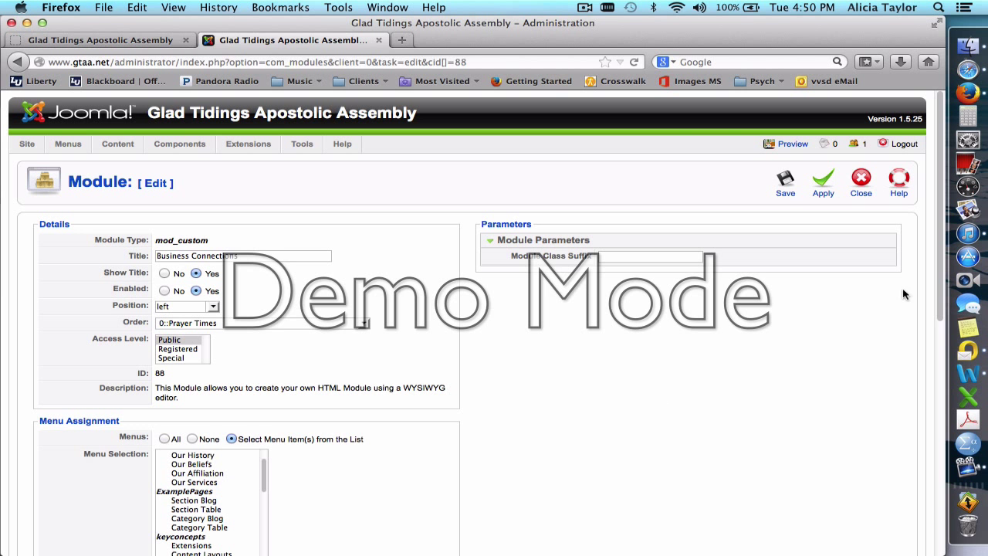
{"action": "left_click_drag", "start_coordinate": [939, 201], "coordinate": [938, 394]}
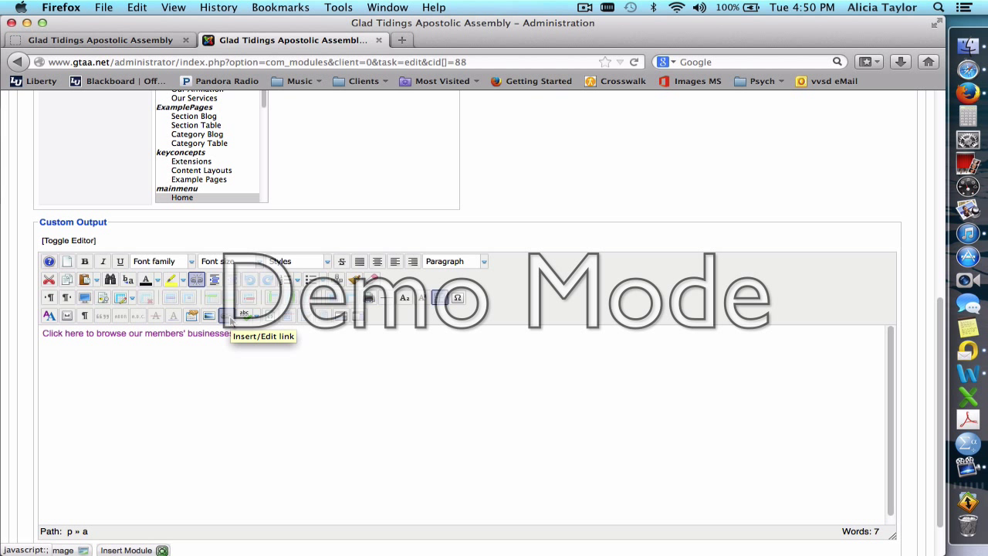
{"action": "left_click", "coordinate": [226, 317]}
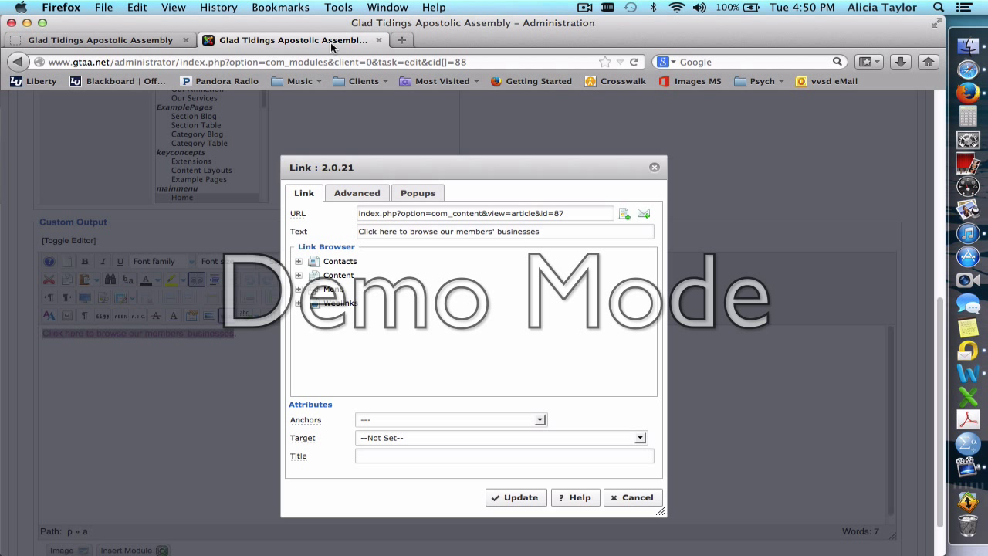
Step: Load yahoo.com in a new browser tab and copy its address
{"action": "left_click", "coordinate": [401, 40]}
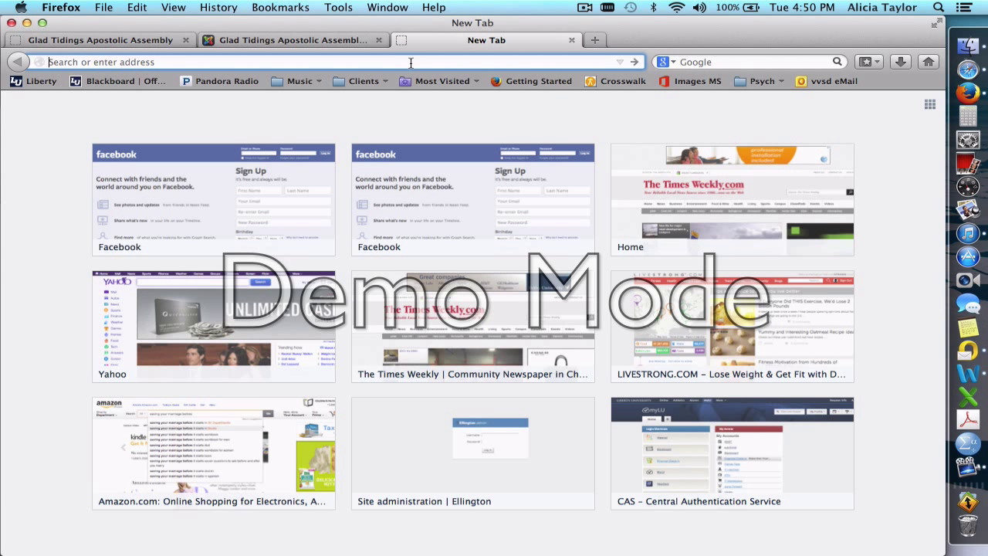
{"action": "type", "text": "yahoo.com/"}
{"action": "key", "text": "Return"}
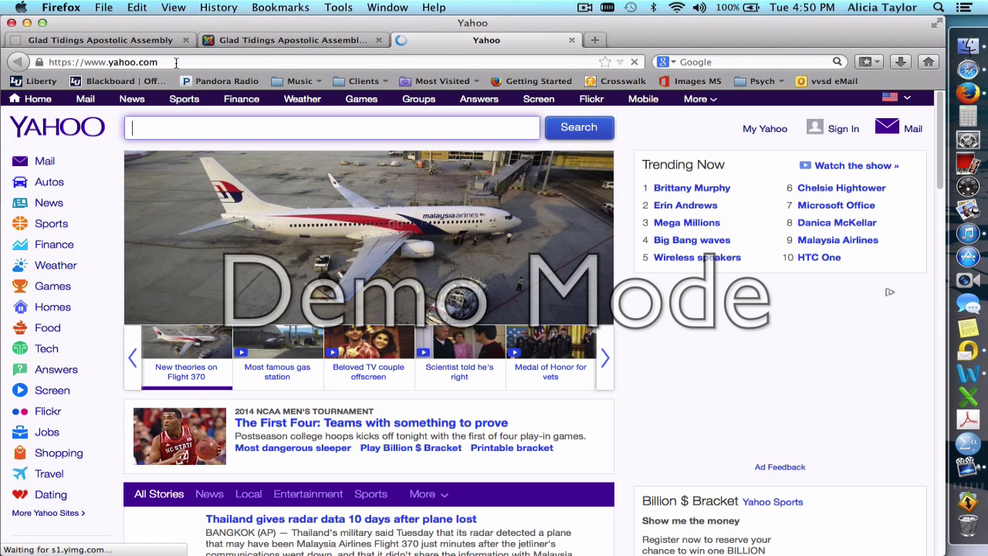
{"action": "left_click", "coordinate": [48, 62]}
{"action": "key", "text": "super+c"}
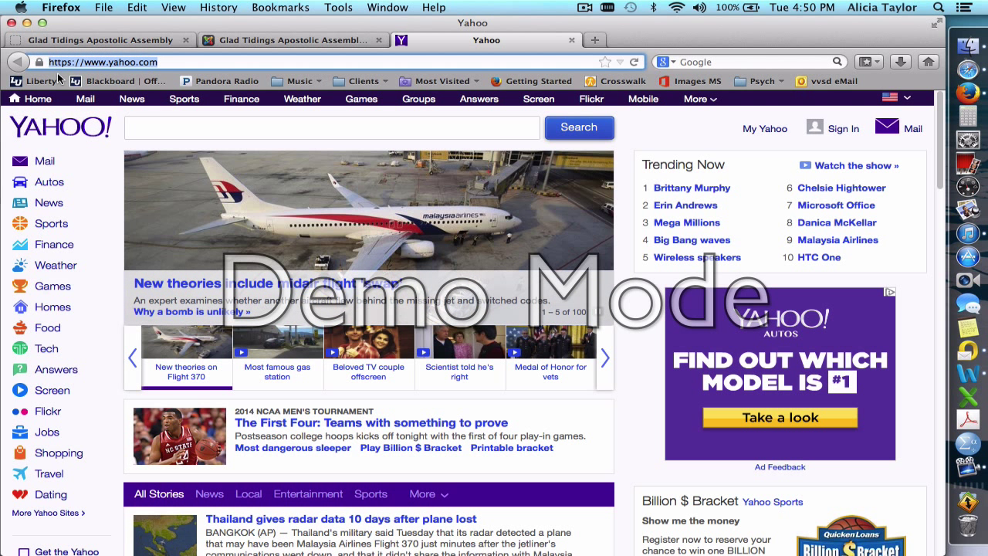
{"action": "left_click", "coordinate": [270, 43]}
{"action": "triple_click", "coordinate": [413, 215]}
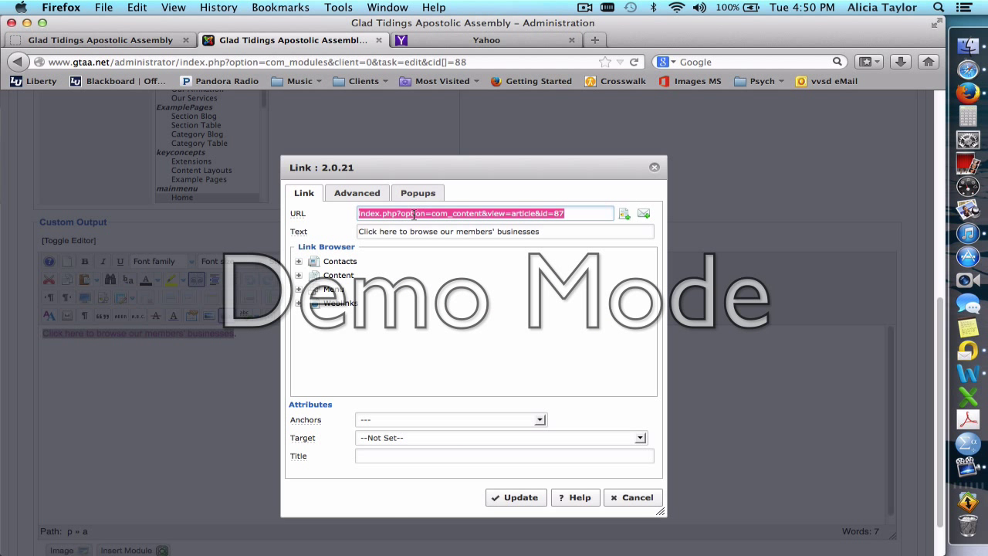
{"action": "key", "text": "super+v"}
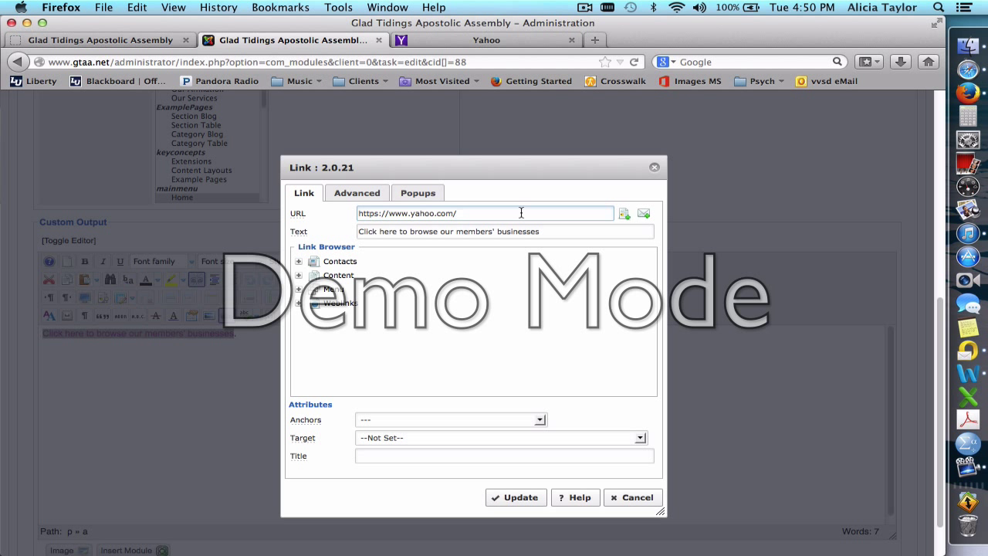
{"action": "left_click", "coordinate": [629, 500]}
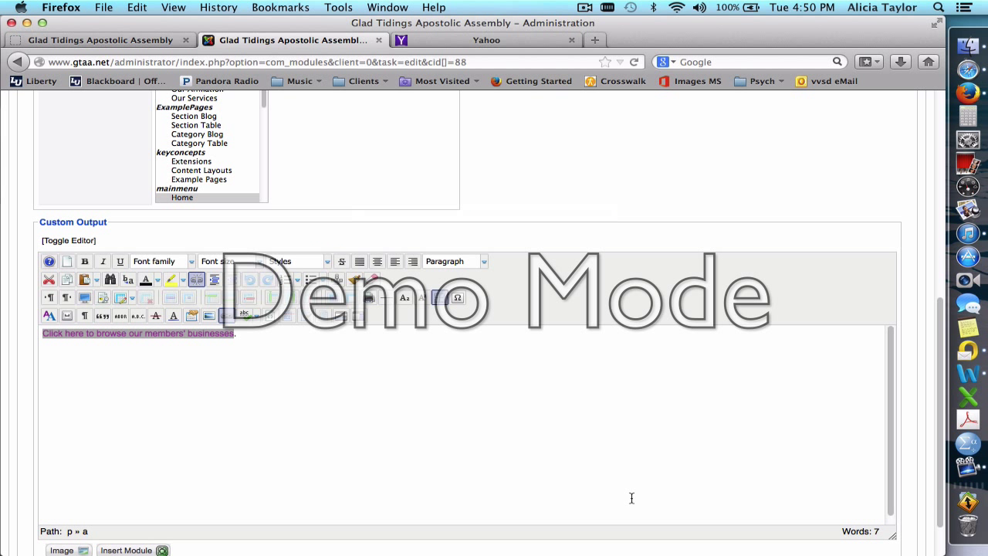
Step: Reopen the members' businesses link and point it to the Youth page of the Main Menu using the link browser
{"action": "left_click", "coordinate": [226, 316]}
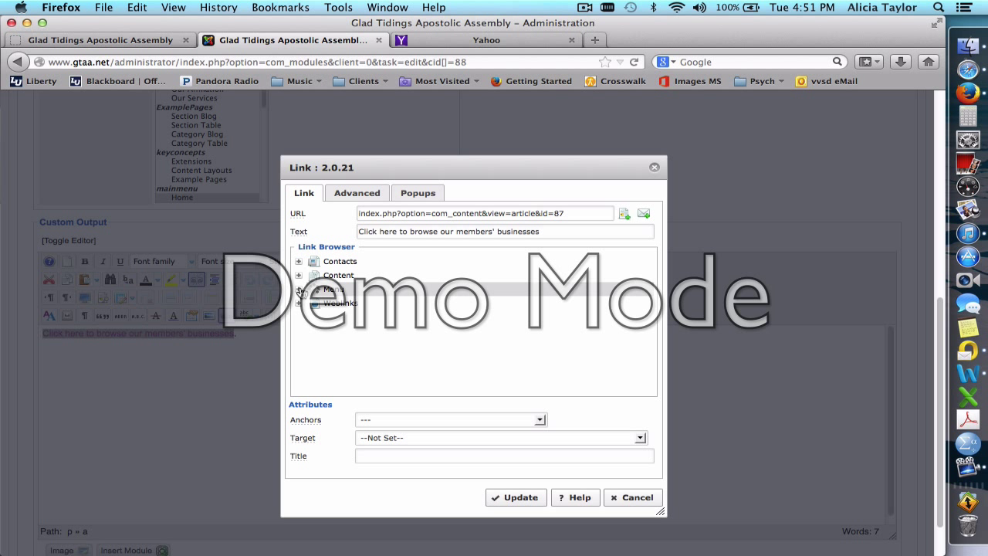
{"action": "left_click", "coordinate": [300, 294]}
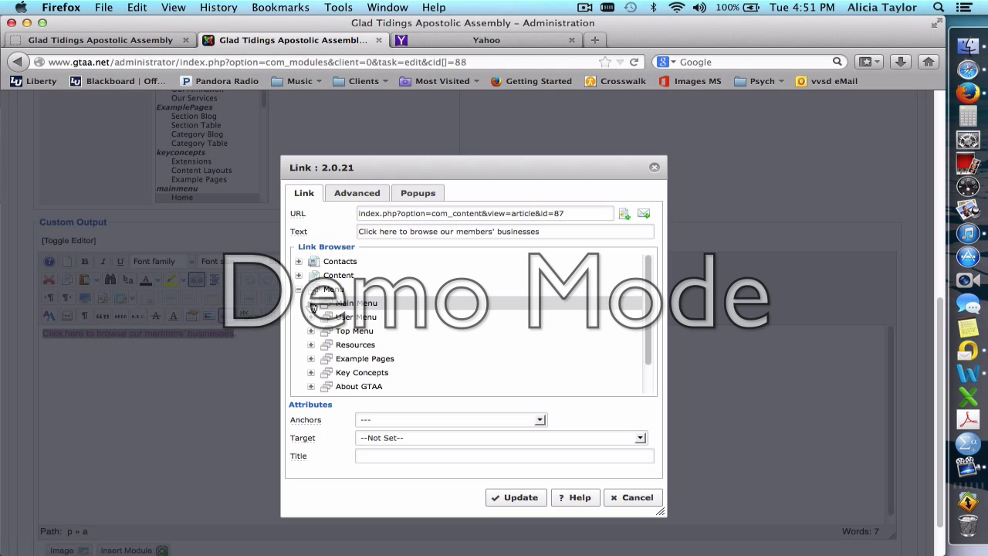
{"action": "left_click", "coordinate": [327, 306]}
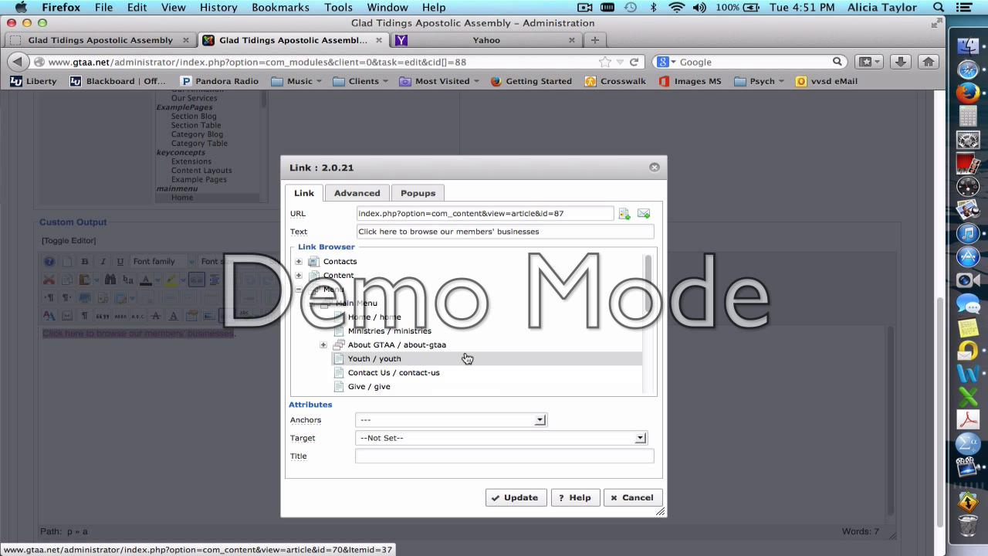
{"action": "left_click", "coordinate": [391, 366]}
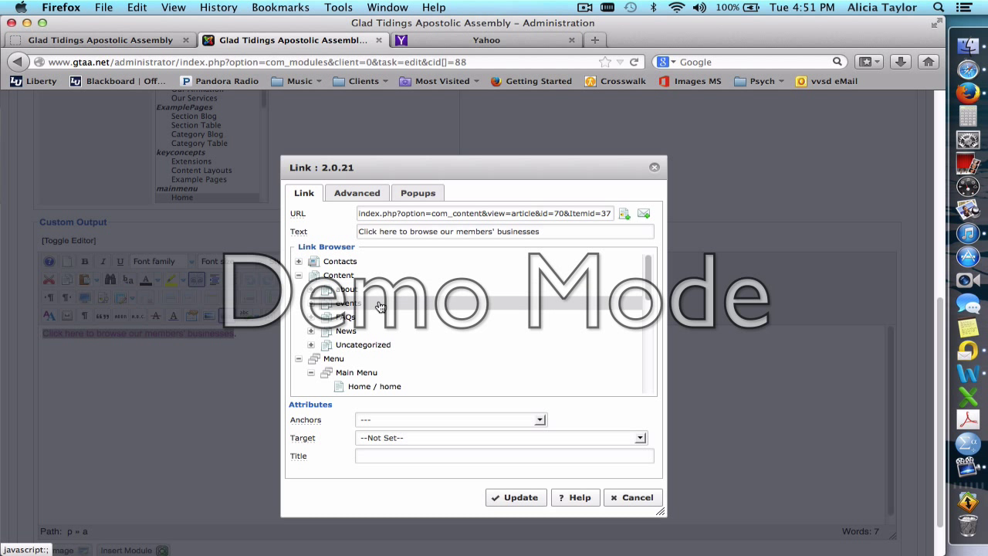
Step: Try pointing the link to the Ministries article in the about section's church category, and cancel the link change
{"action": "left_click", "coordinate": [314, 294]}
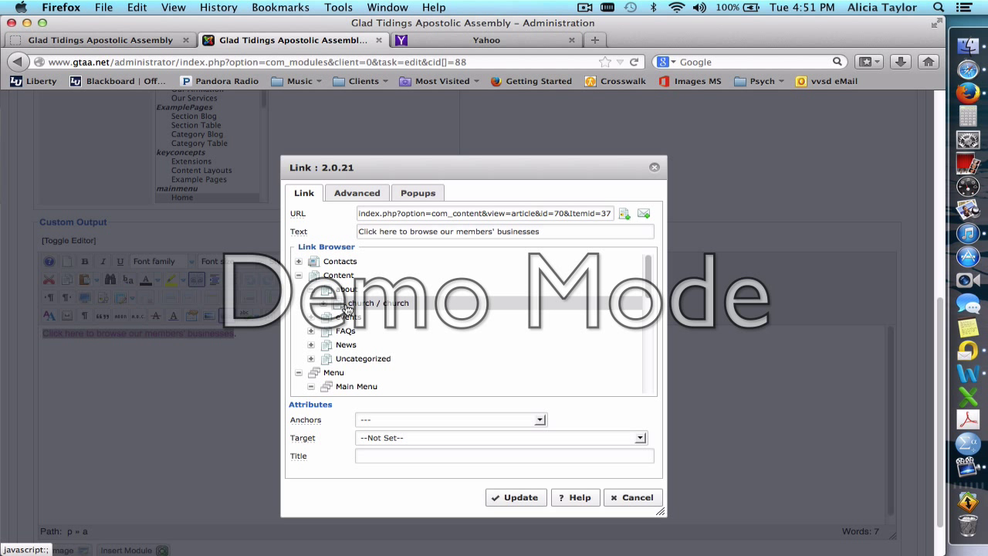
{"action": "left_click", "coordinate": [326, 305]}
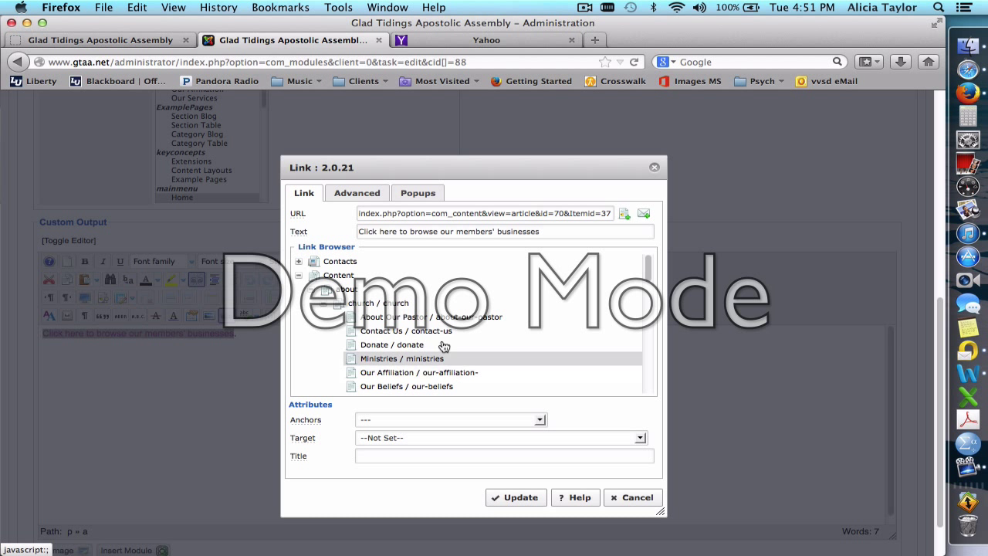
{"action": "left_click", "coordinate": [379, 359]}
{"action": "left_click", "coordinate": [631, 498]}
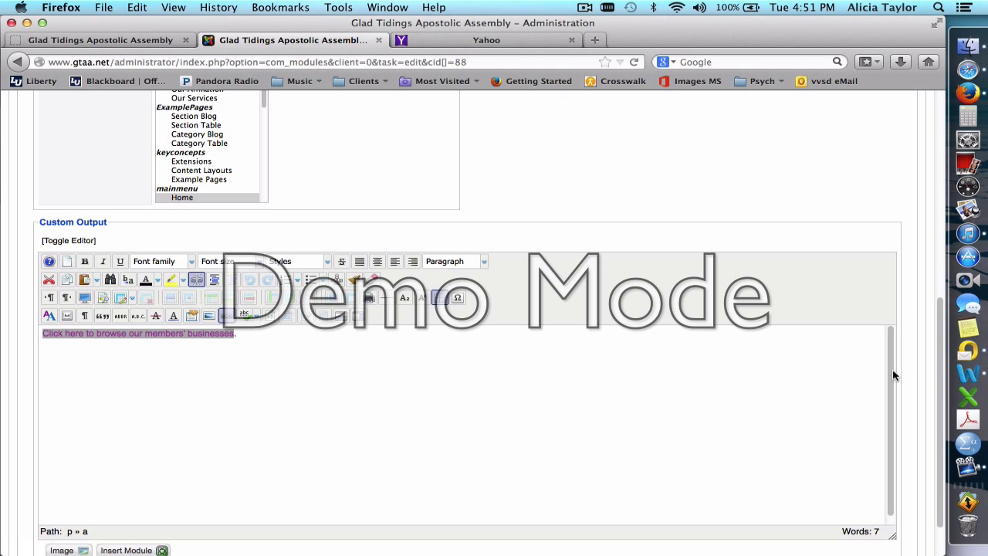
{"action": "left_click_drag", "start_coordinate": [939, 373], "coordinate": [939, 170]}
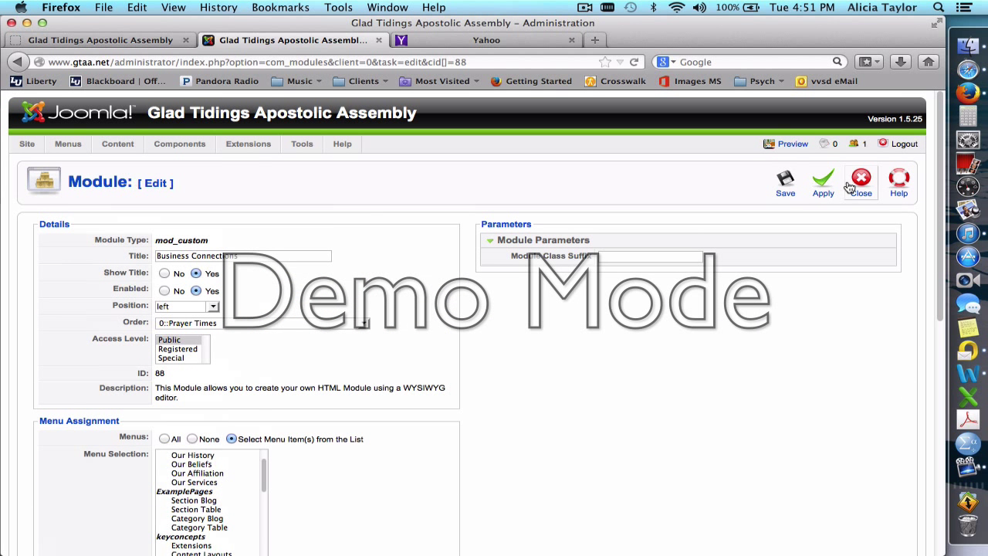
{"action": "left_click", "coordinate": [583, 7]}
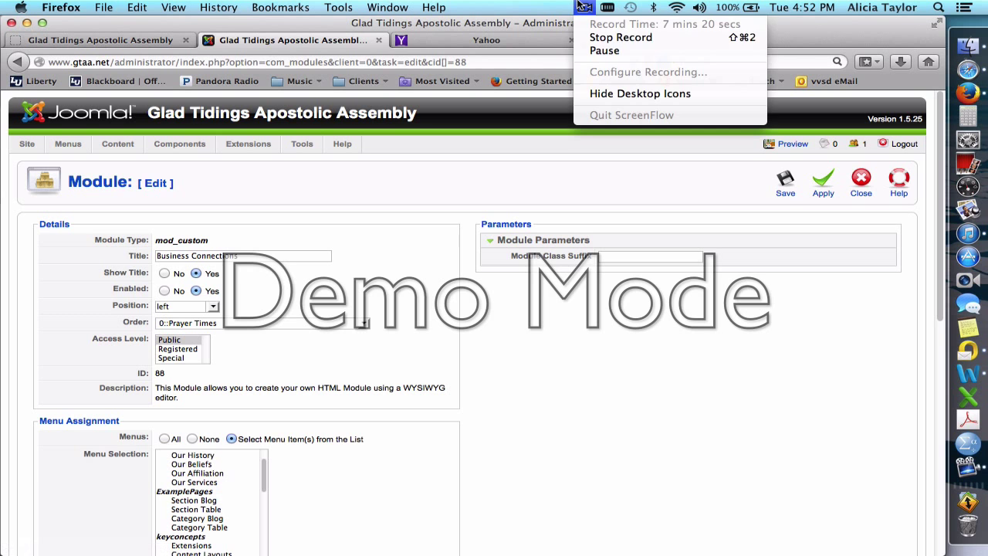